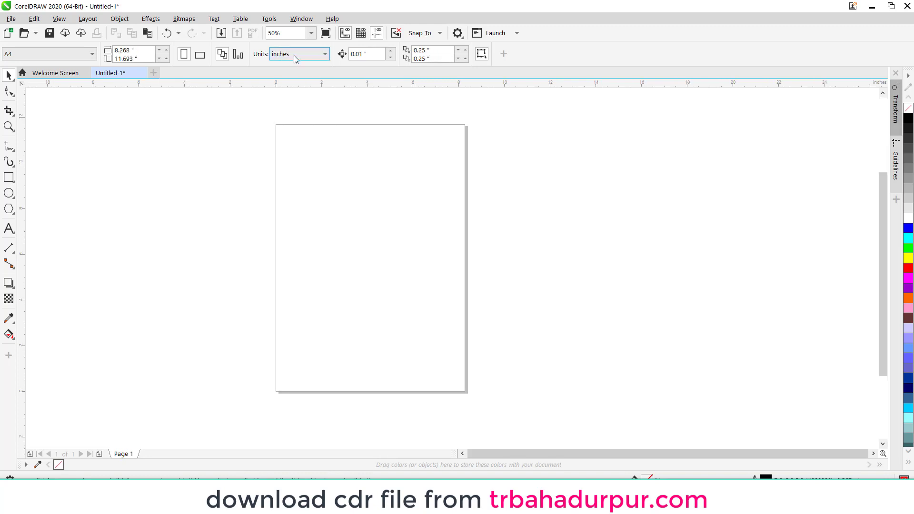
Set the document's measurement units to millimeters
{"action": "left_click", "coordinate": [293, 54]}
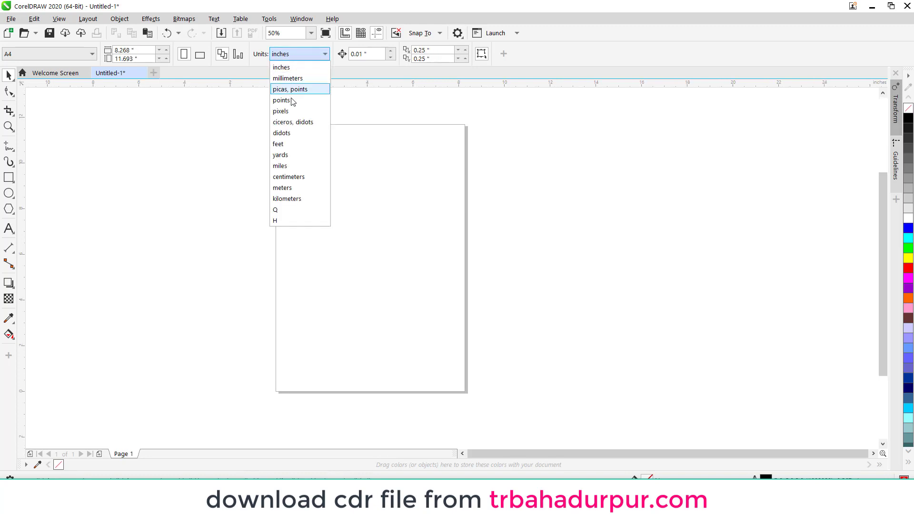
{"action": "left_click", "coordinate": [298, 176]}
{"action": "left_click", "coordinate": [295, 55]}
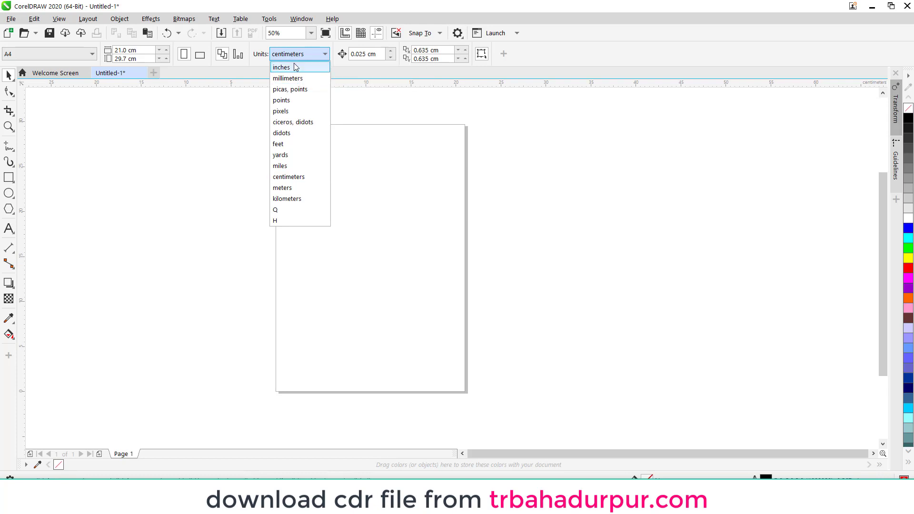
{"action": "left_click", "coordinate": [226, 143]}
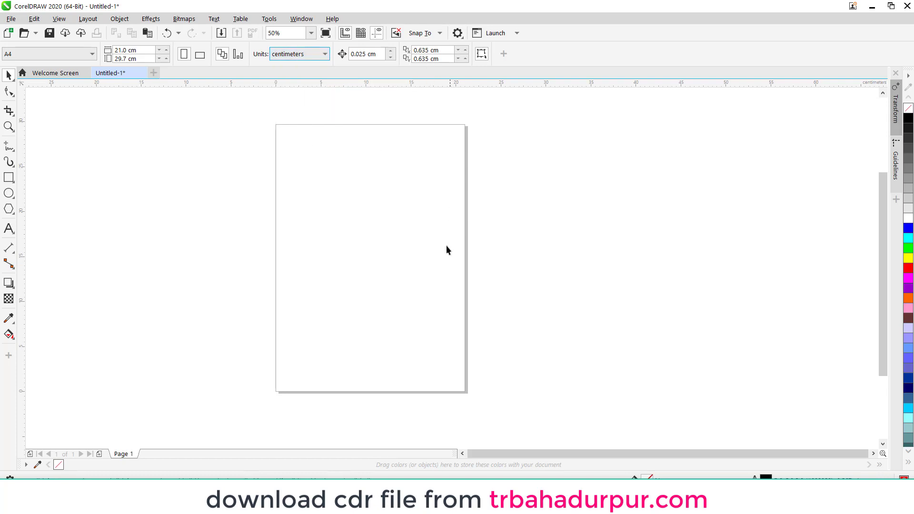
{"action": "left_click", "coordinate": [298, 55]}
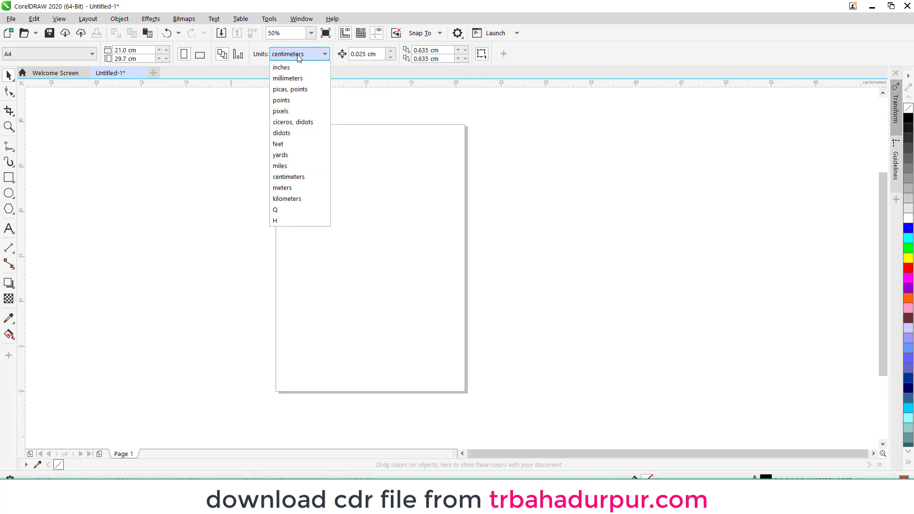
{"action": "left_click", "coordinate": [285, 77]}
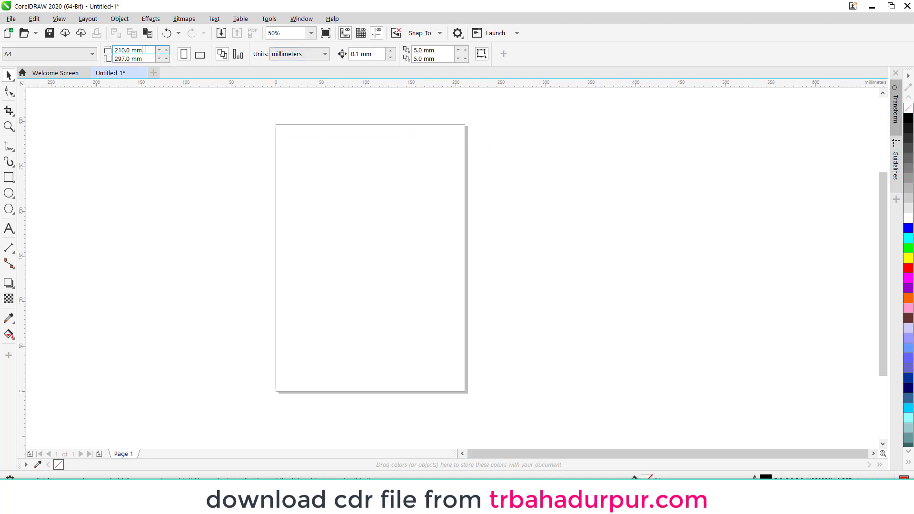
Set the page size to 165 mm wide by 265 mm high
{"action": "left_click", "coordinate": [127, 50]}
{"action": "left_click", "coordinate": [112, 50]}
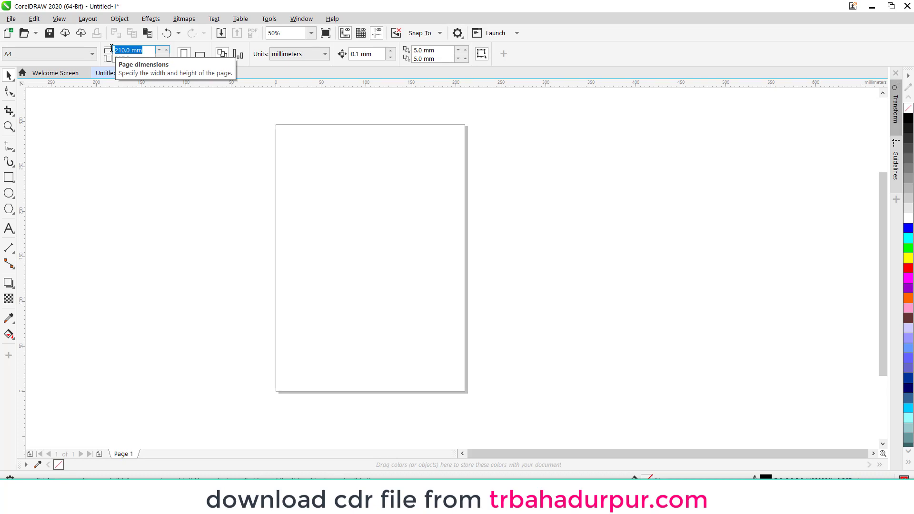
{"action": "key", "text": "End"}
{"action": "left_click", "coordinate": [134, 50]}
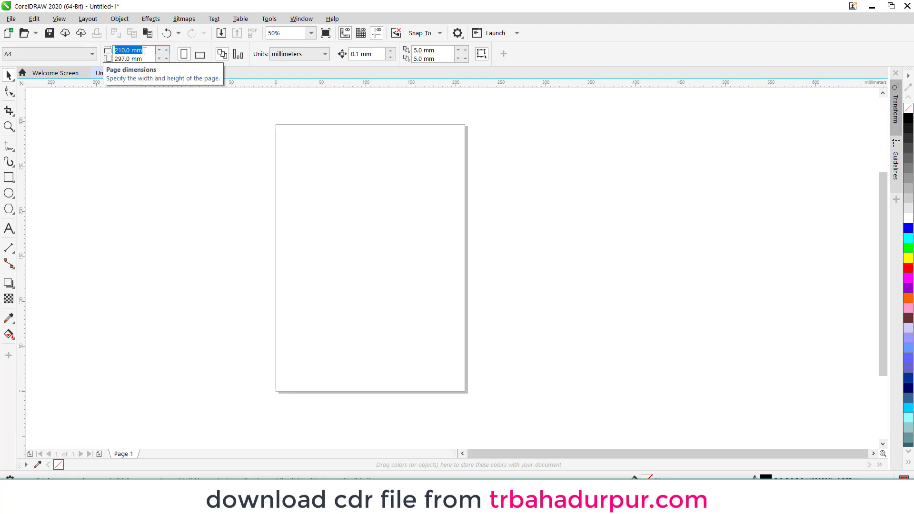
{"action": "type", "text": "165"}
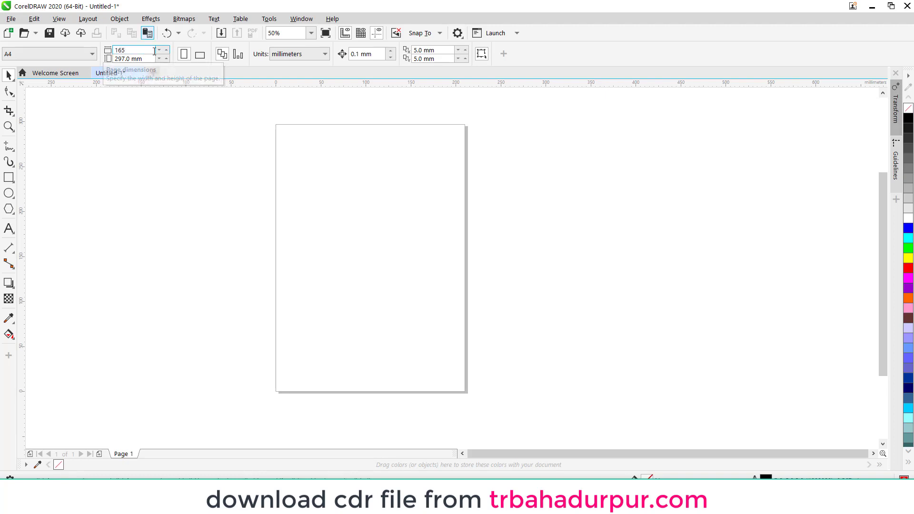
{"action": "key", "text": "Tab"}
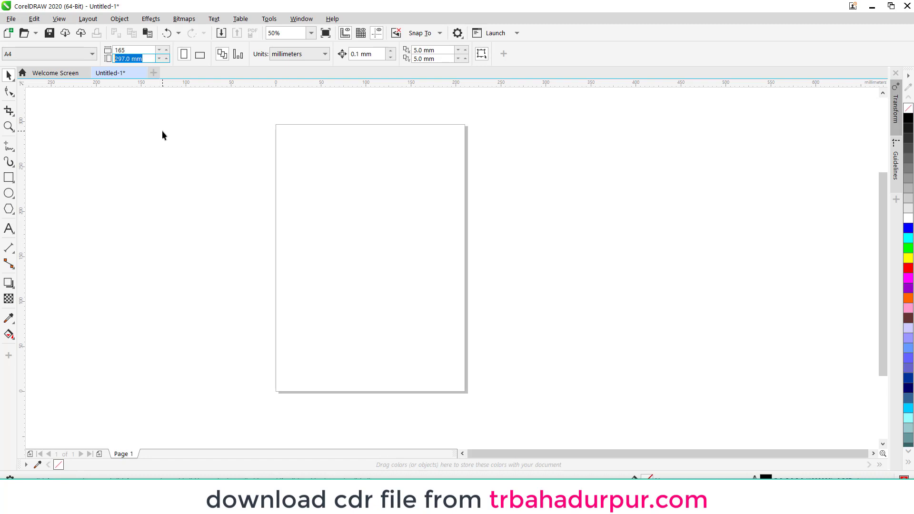
{"action": "type", "text": "265"}
{"action": "key", "text": "Return"}
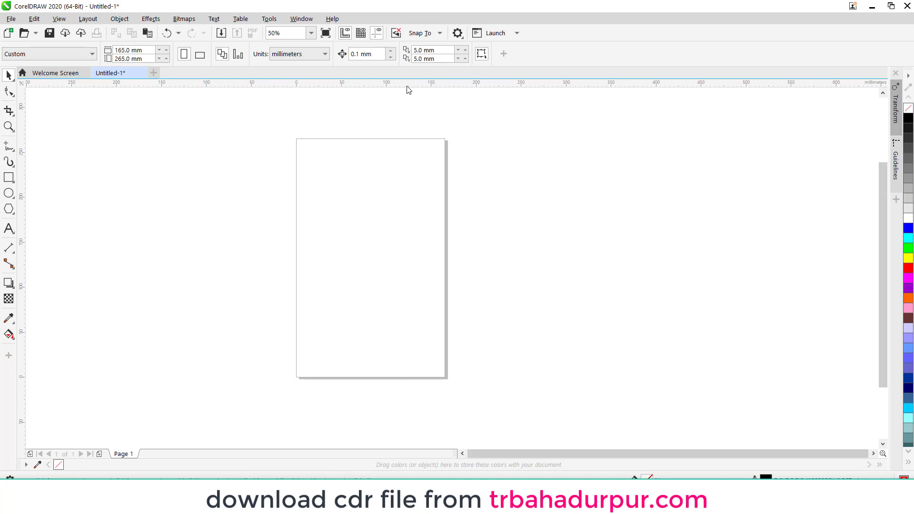
Place two horizontal and two vertical guidelines as margins about 8 mm inside the four page edges
{"action": "left_click_drag", "start_coordinate": [408, 85], "coordinate": [407, 147]}
{"action": "left_click_drag", "start_coordinate": [415, 86], "coordinate": [422, 370]}
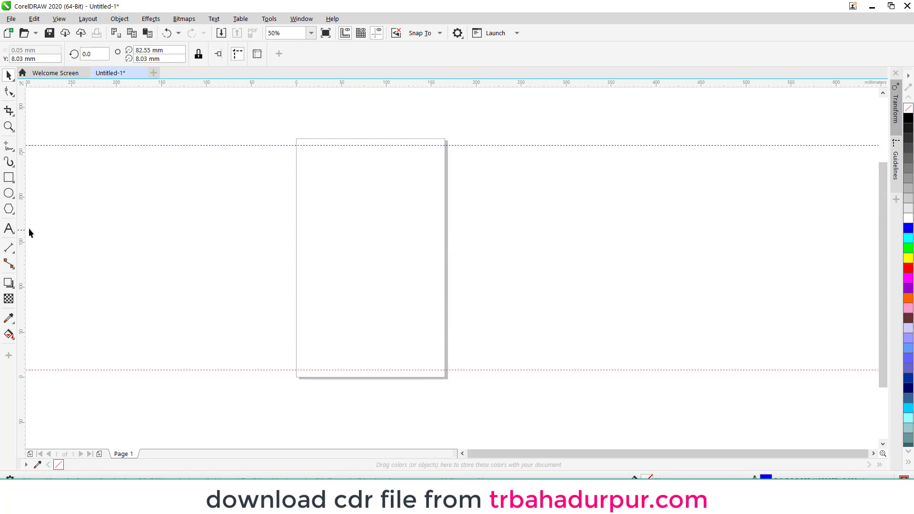
{"action": "left_click_drag", "start_coordinate": [21, 233], "coordinate": [438, 284]}
{"action": "left_click_drag", "start_coordinate": [23, 226], "coordinate": [304, 276]}
{"action": "scroll", "coordinate": [330, 135], "scroll_direction": "up", "scroll_amount": 2}
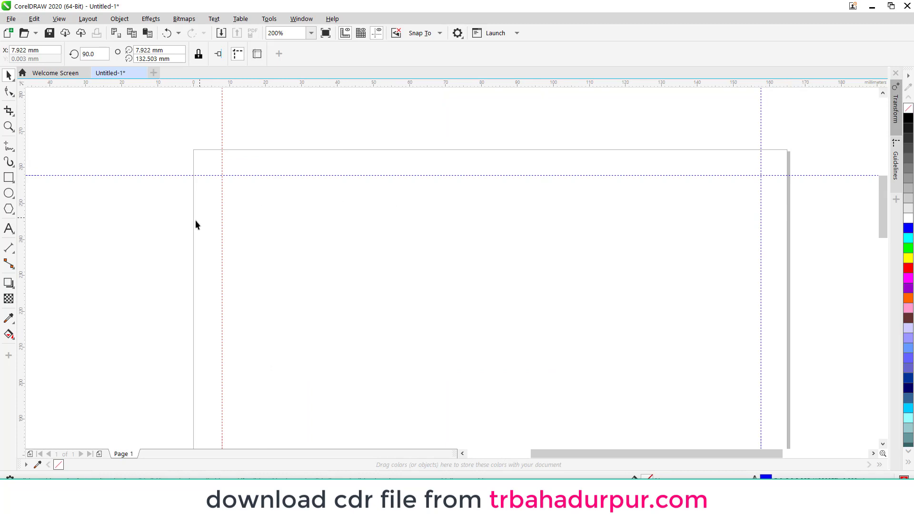
{"action": "left_click_drag", "start_coordinate": [190, 221], "coordinate": [233, 230]}
{"action": "key", "text": "Escape"}
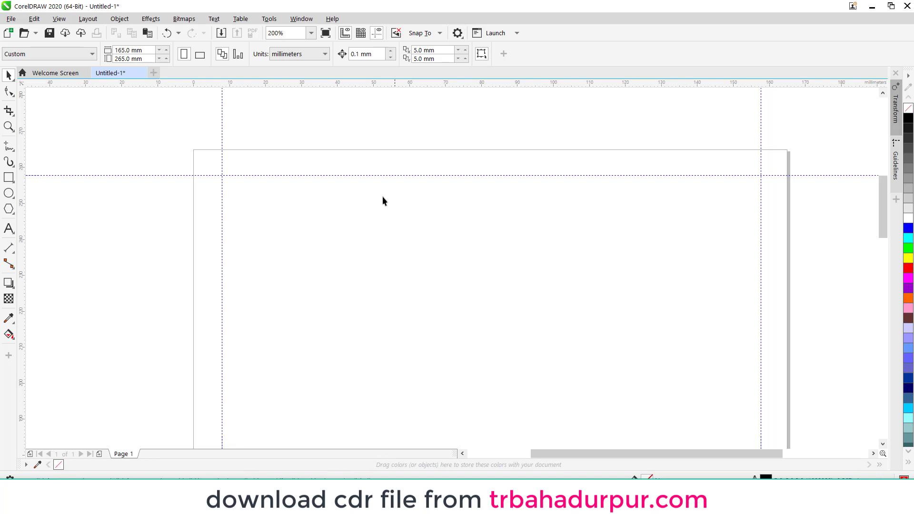
Bring the wedding card artwork from the other open drawing into this document and place it beside the blank page
{"action": "scroll", "coordinate": [387, 238], "scroll_direction": "down", "scroll_amount": 4}
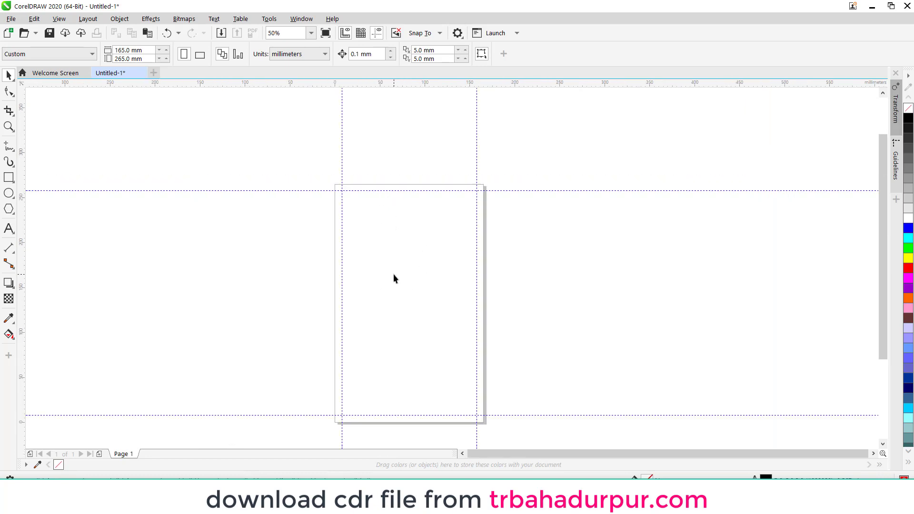
{"action": "scroll", "coordinate": [391, 245], "scroll_direction": "up", "scroll_amount": 2}
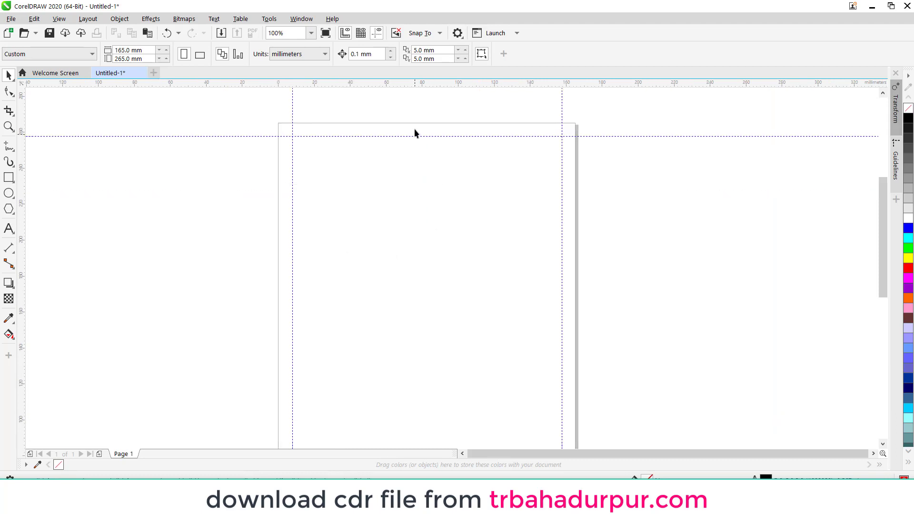
{"action": "scroll", "coordinate": [414, 129], "scroll_direction": "up", "scroll_amount": 2}
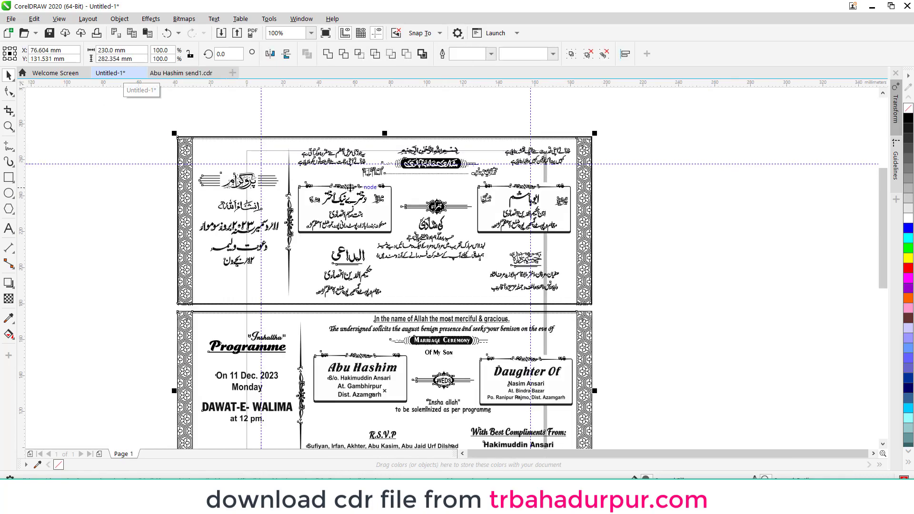
{"action": "left_click_drag", "start_coordinate": [124, 77], "coordinate": [660, 213]}
{"action": "key", "text": "F3"}
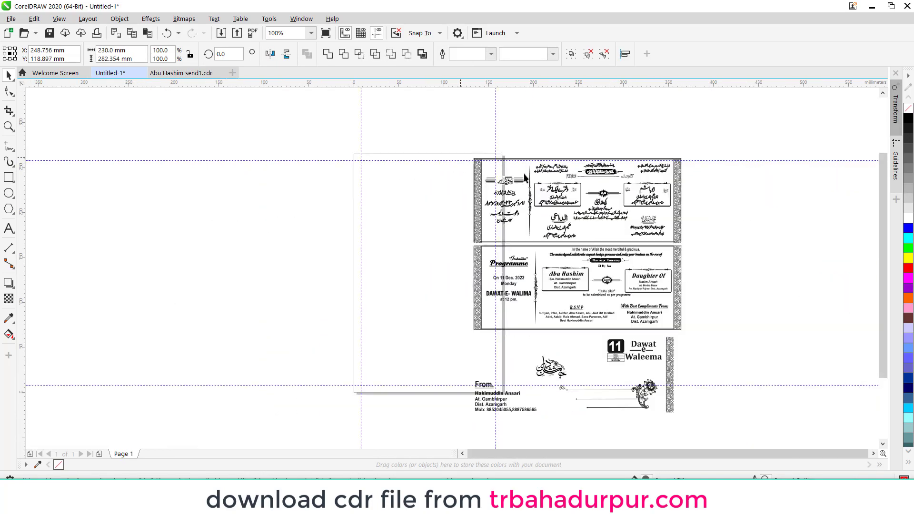
{"action": "left_click_drag", "start_coordinate": [534, 184], "coordinate": [574, 183]}
{"action": "scroll", "coordinate": [574, 182], "scroll_direction": "up", "scroll_amount": 2}
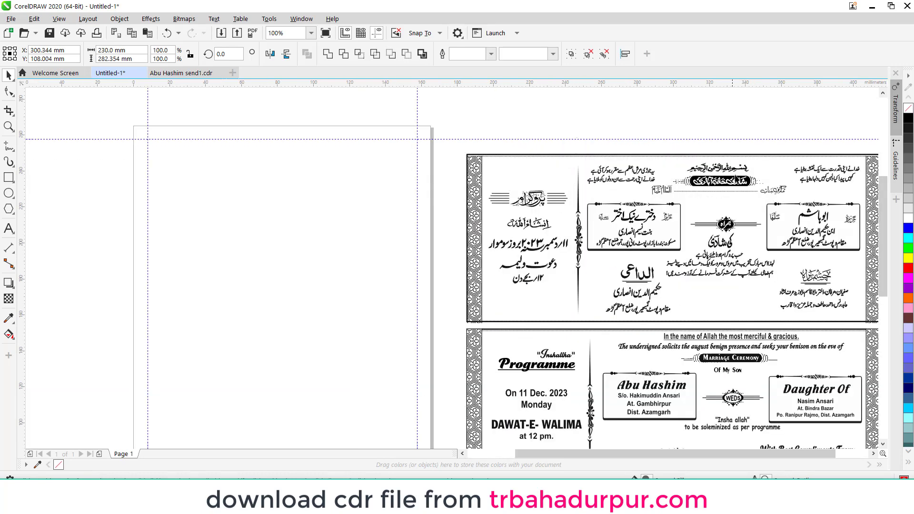
Move the Bismillah line and the decorative heading group from the Urdu card to the top center of the page
{"action": "left_click", "coordinate": [576, 147]}
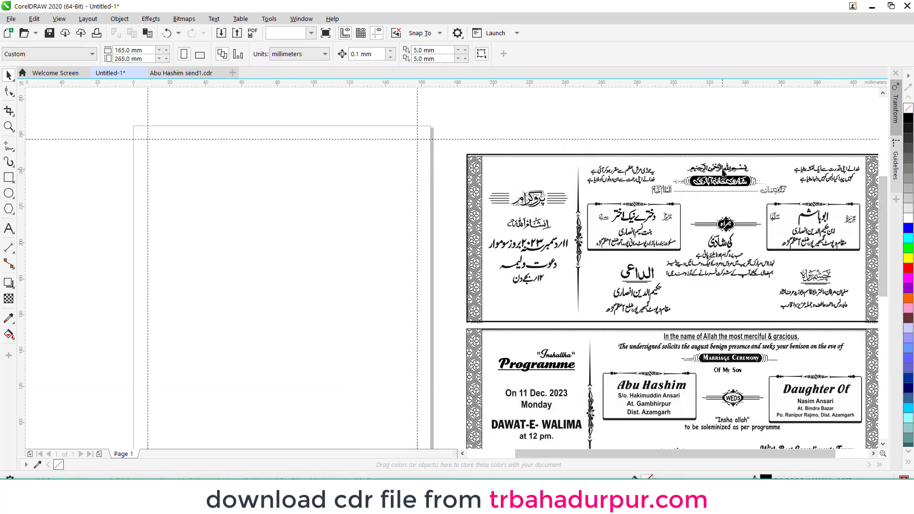
{"action": "left_click", "coordinate": [723, 171]}
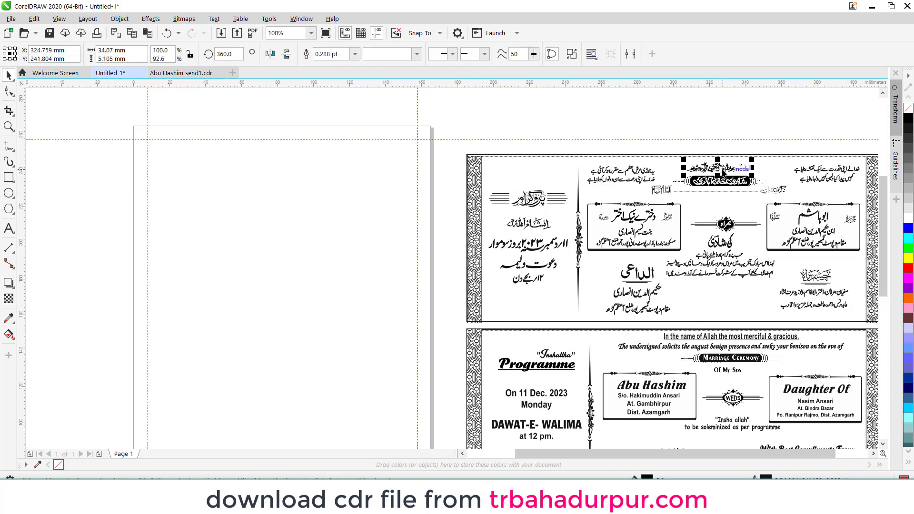
{"action": "left_click", "coordinate": [720, 191]}
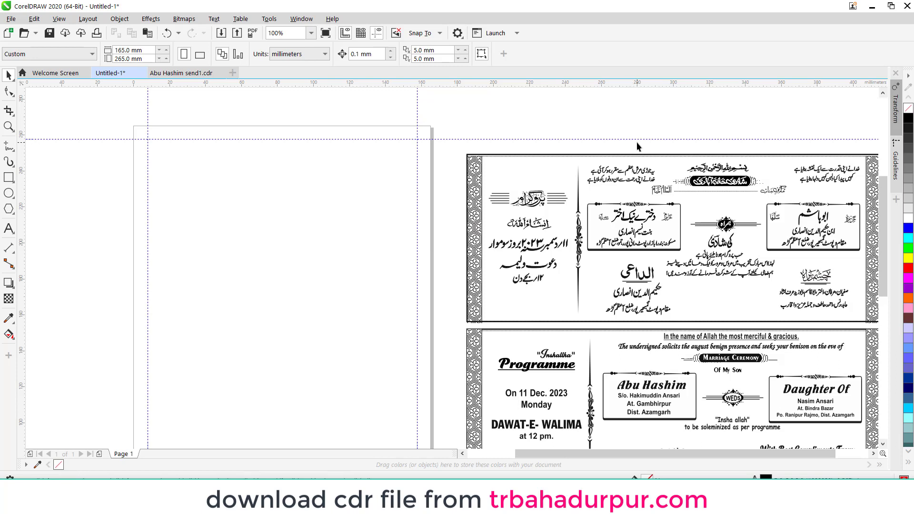
{"action": "left_click_drag", "start_coordinate": [740, 187], "coordinate": [290, 159]}
{"action": "left_click", "coordinate": [352, 114]}
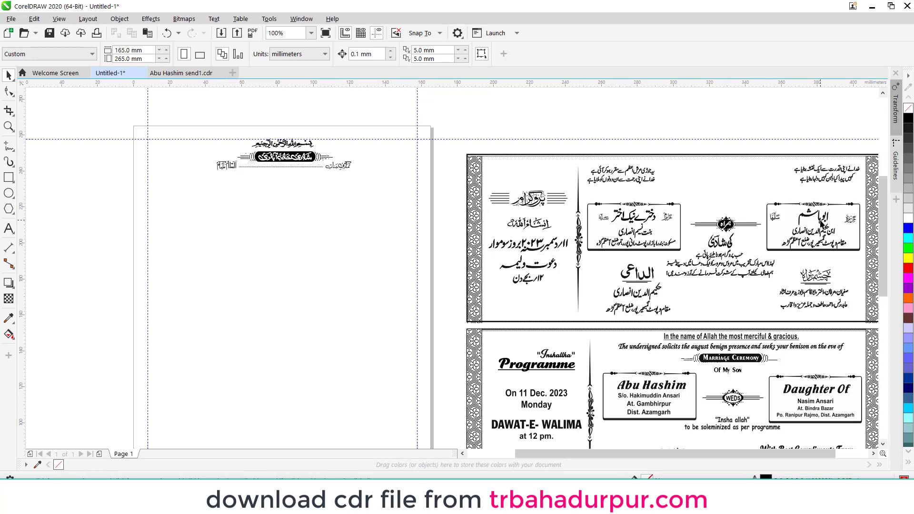
Move the groom's Urdu name, parentage and address lines from the card, stacking them below the heading near the page's right guideline
{"action": "left_click_drag", "start_coordinate": [820, 223], "coordinate": [384, 187]}
{"action": "left_click", "coordinate": [809, 234]}
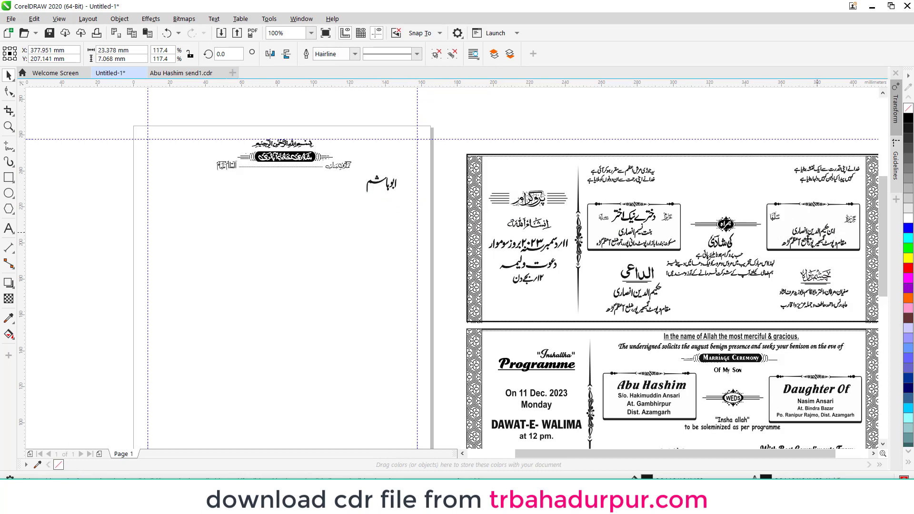
{"action": "left_click_drag", "start_coordinate": [808, 238], "coordinate": [374, 206]}
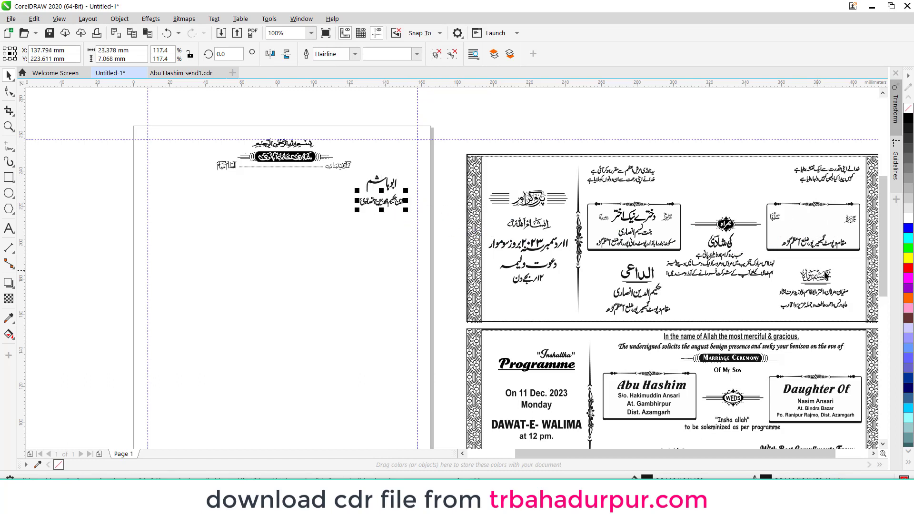
{"action": "left_click_drag", "start_coordinate": [825, 252], "coordinate": [385, 228]}
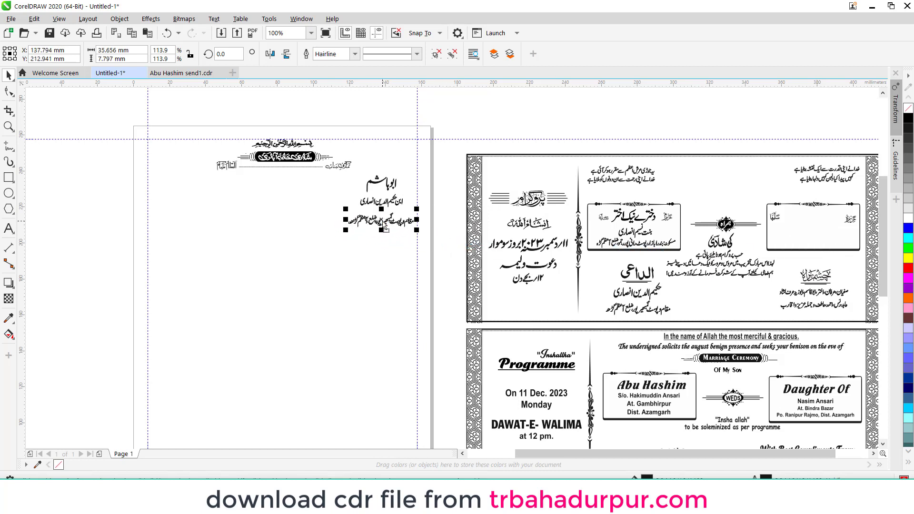
Move the bride's three Urdu lines below the groom's text and place the card's central ornament between the two blocks
{"action": "left_click_drag", "start_coordinate": [628, 216], "coordinate": [374, 255]}
{"action": "left_click_drag", "start_coordinate": [633, 233], "coordinate": [374, 278]}
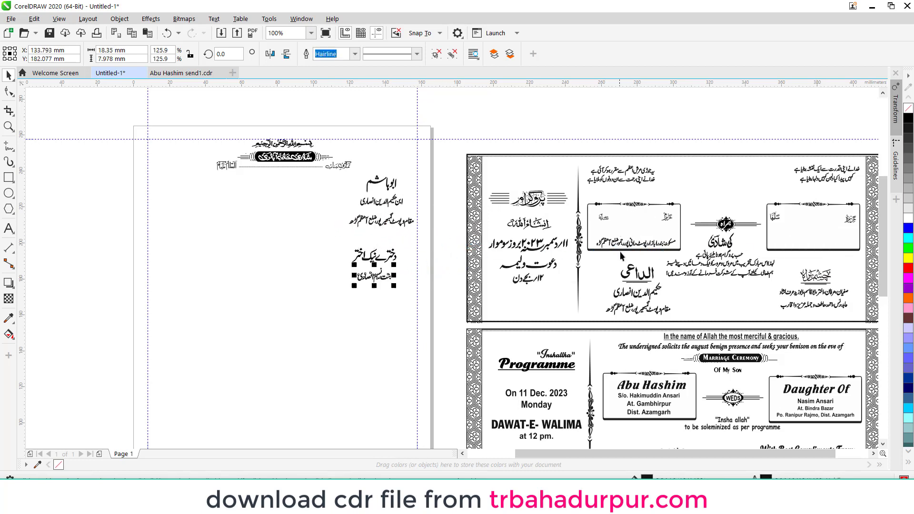
{"action": "left_click_drag", "start_coordinate": [626, 243], "coordinate": [364, 296]}
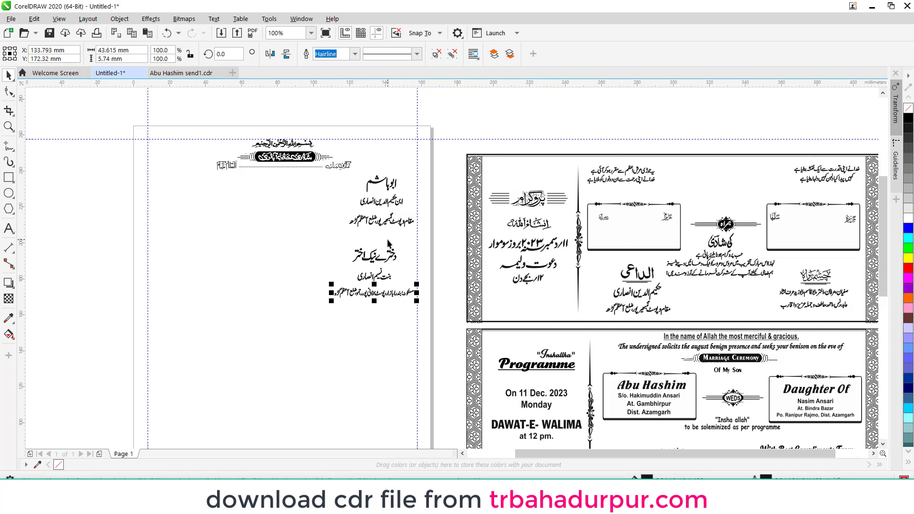
{"action": "left_click_drag", "start_coordinate": [683, 144], "coordinate": [386, 243]}
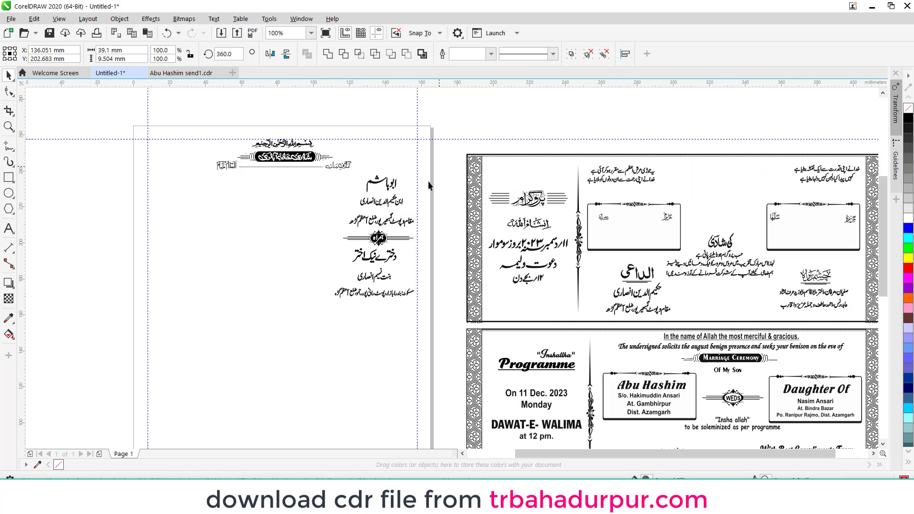
Center the groom's and bride's Urdu lines and the ornament on one another in a single column
{"action": "left_click", "coordinate": [428, 185]}
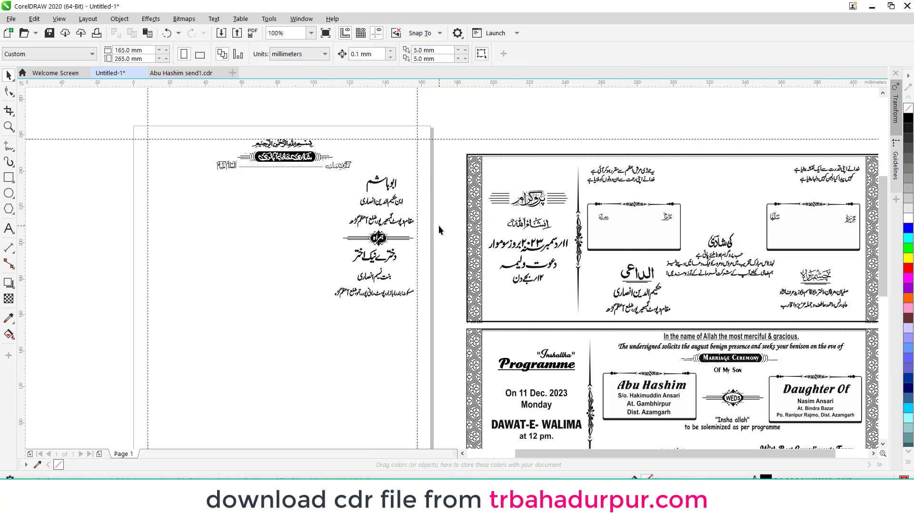
{"action": "left_click_drag", "start_coordinate": [438, 226], "coordinate": [316, 248]}
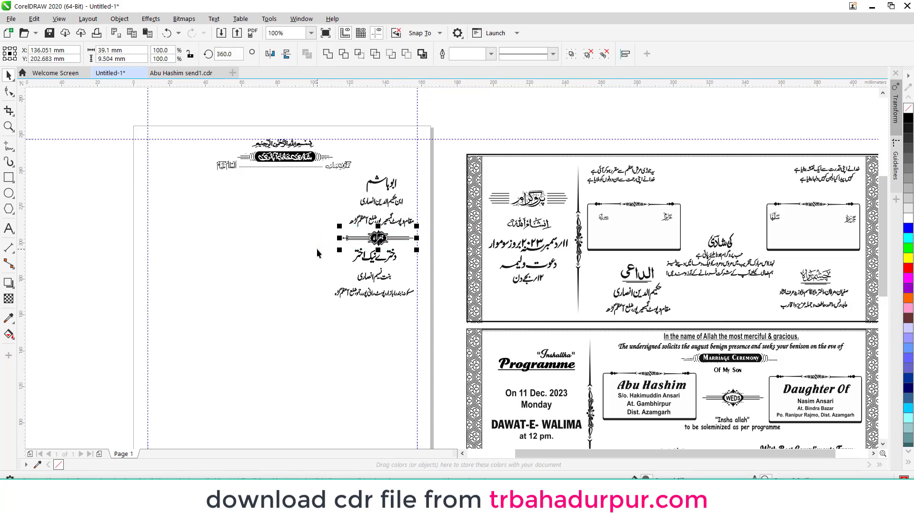
{"action": "left_click_drag", "start_coordinate": [447, 168], "coordinate": [310, 325]}
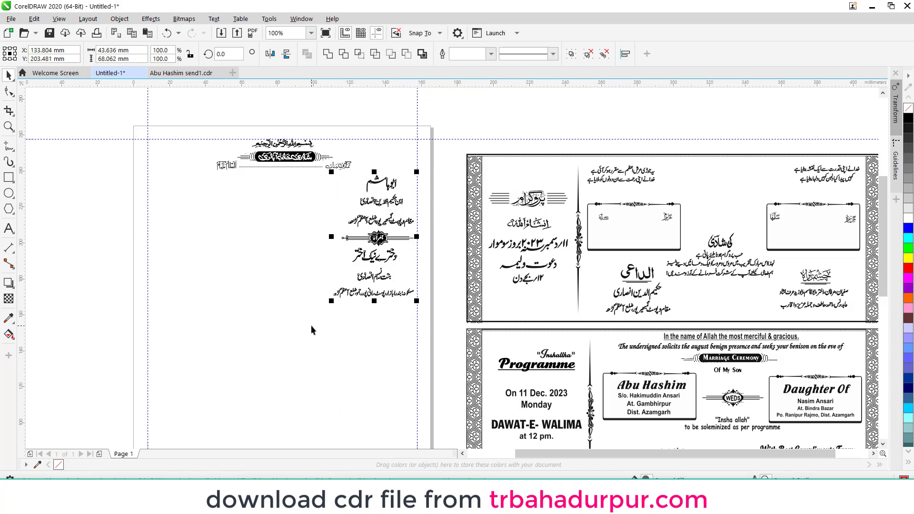
{"action": "left_click", "coordinate": [448, 238]}
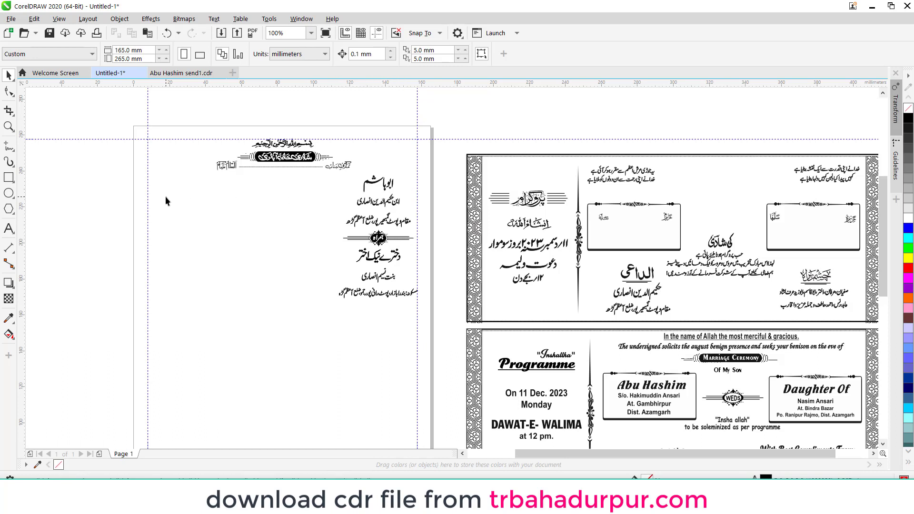
Stack the English groom text, WEDS ornament and bride text from the second card along the page's left guideline
{"action": "left_click", "coordinate": [637, 386]}
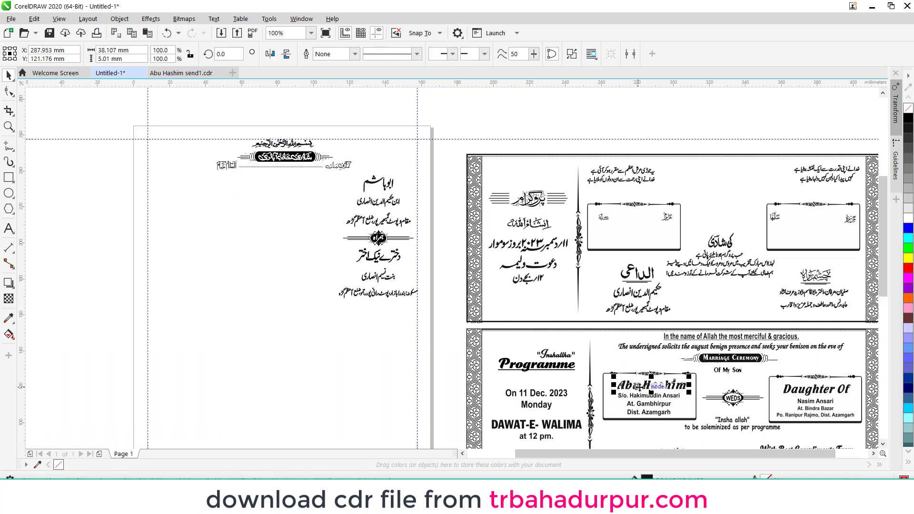
{"action": "left_click_drag", "start_coordinate": [637, 386], "coordinate": [178, 190]}
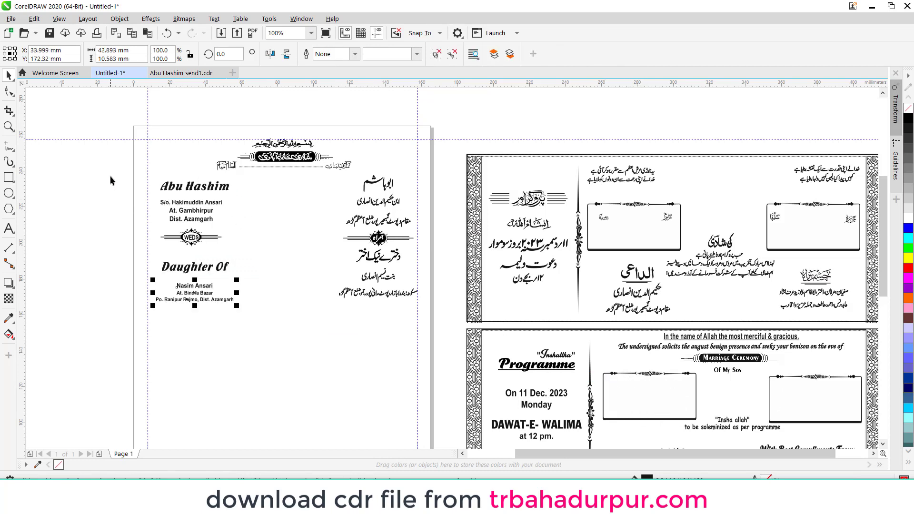
{"action": "left_click_drag", "start_coordinate": [110, 176], "coordinate": [264, 343]}
{"action": "key", "text": "Left"}
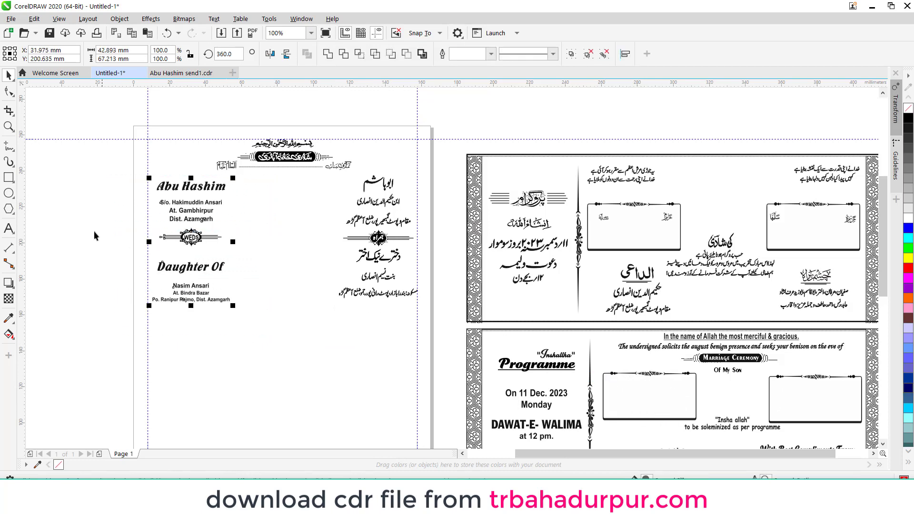
Move the ornamented frame from the second card above the first card, ungroup it, and place its ornament between the English and Urdu columns
{"action": "left_click", "coordinate": [87, 228]}
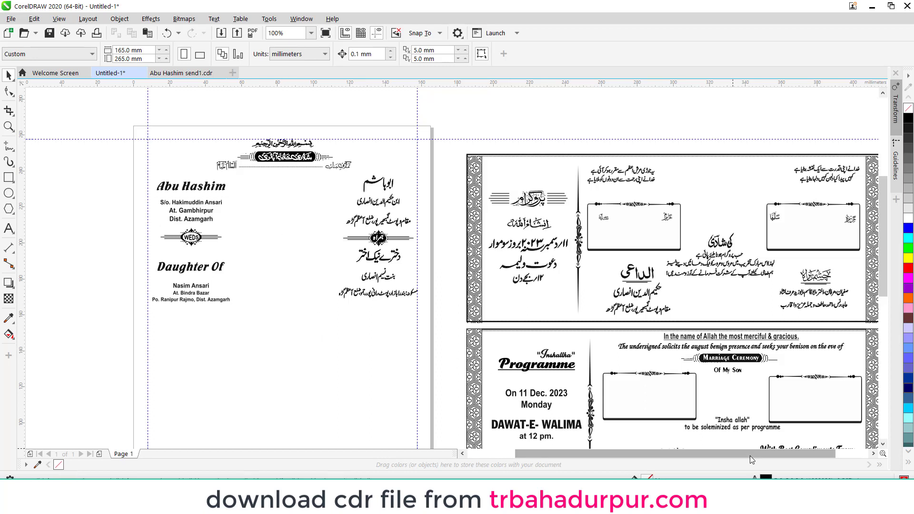
{"action": "left_click", "coordinate": [653, 378]}
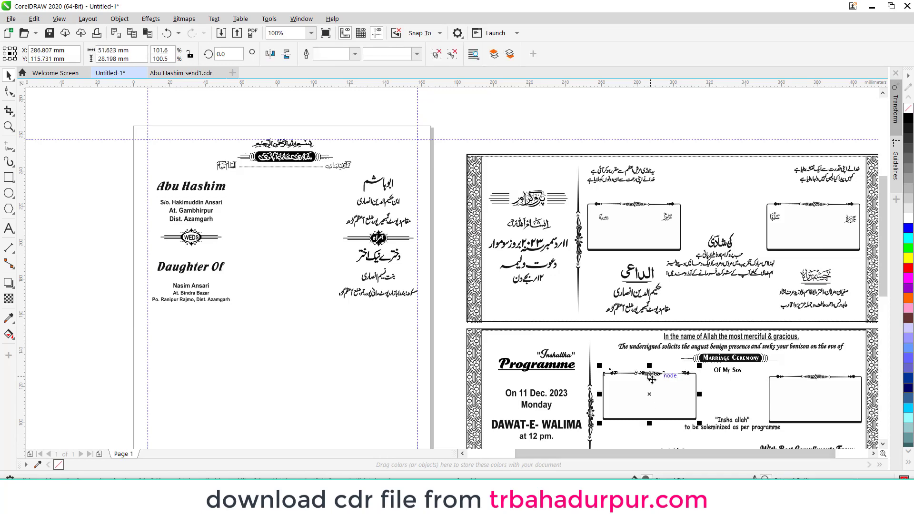
{"action": "left_click_drag", "start_coordinate": [652, 378], "coordinate": [620, 114]}
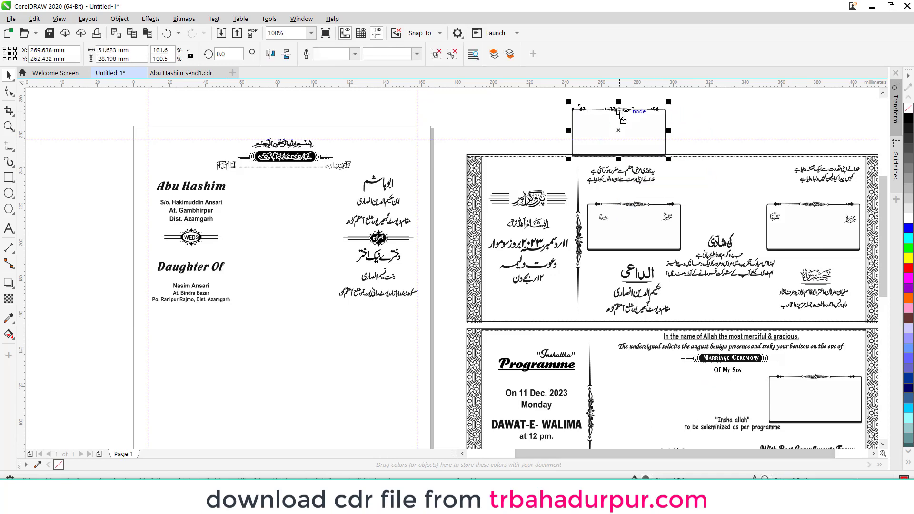
{"action": "right_click", "coordinate": [620, 114]}
{"action": "left_click", "coordinate": [643, 132]}
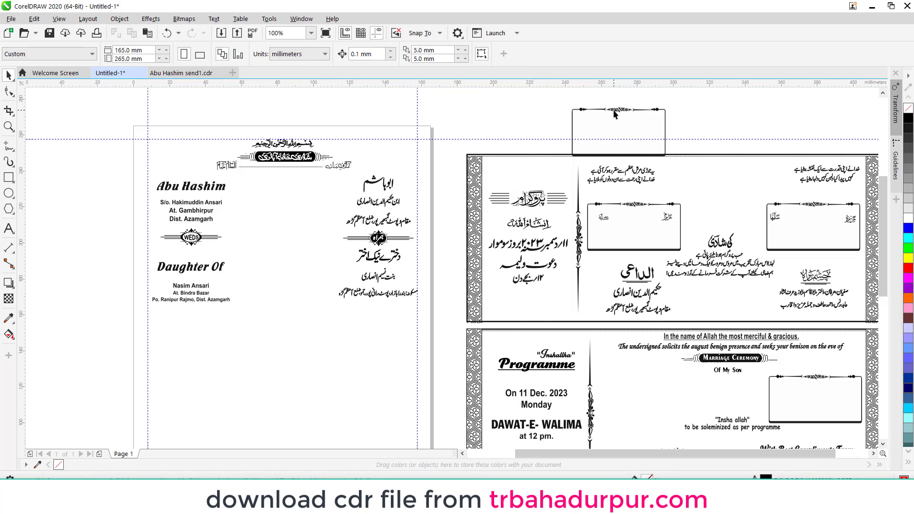
{"action": "left_click_drag", "start_coordinate": [622, 112], "coordinate": [298, 238]}
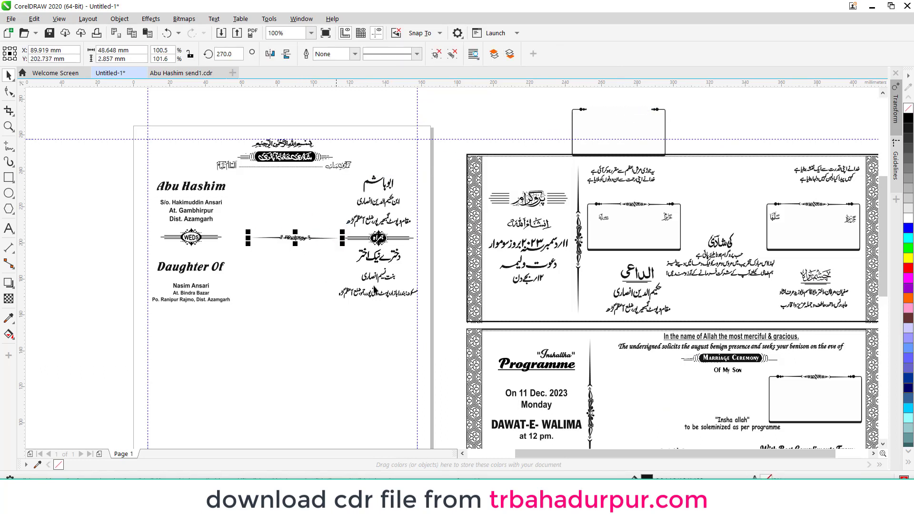
Rotate the ornament 90 degrees to stand vertically and enlarge it to about 57 mm high between the two text columns
{"action": "left_click", "coordinate": [228, 54]}
{"action": "type", "text": "90"}
{"action": "key", "text": "Return"}
{"action": "left_click", "coordinate": [239, 53]}
{"action": "key", "text": "Return"}
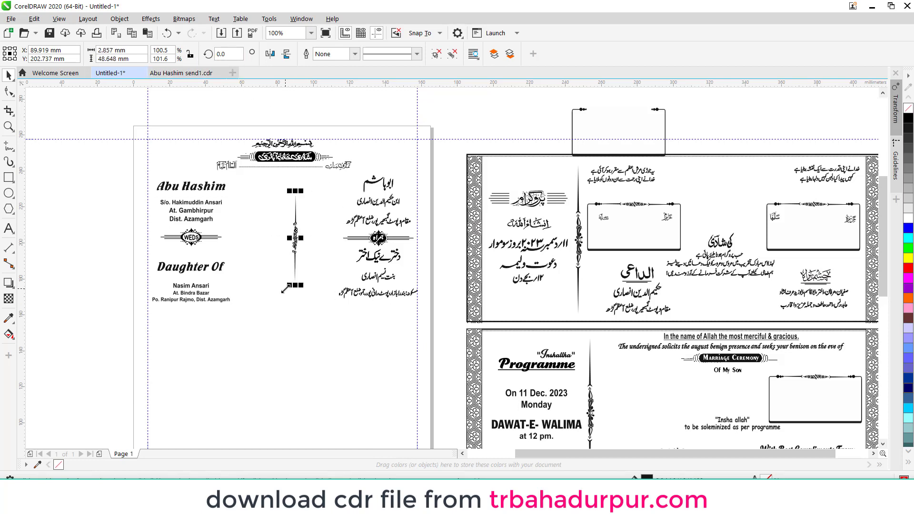
{"action": "left_click_drag", "start_coordinate": [286, 288], "coordinate": [285, 303]}
{"action": "left_click", "coordinate": [365, 119]}
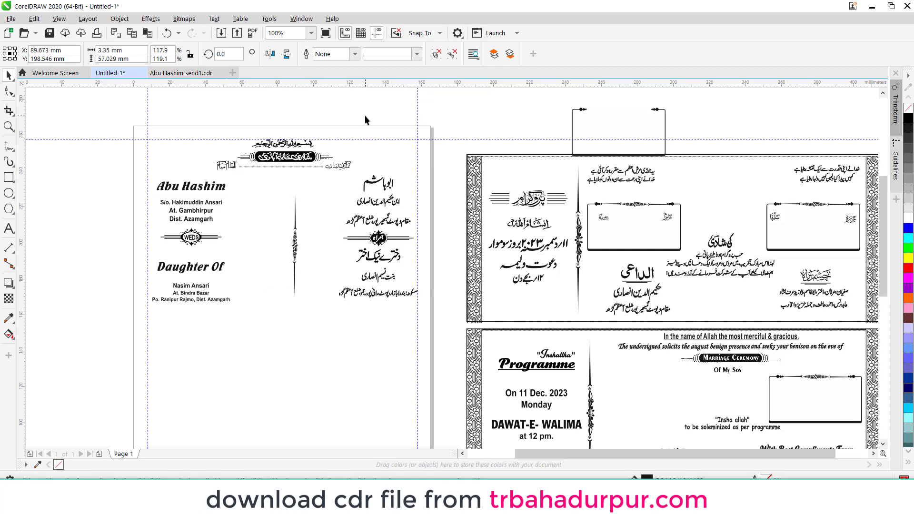
Duplicate the vertical ornament and set the two copies side by side about 22 mm apart between the text columns
{"action": "scroll", "coordinate": [275, 231], "scroll_direction": "up", "scroll_amount": 2}
{"action": "left_click", "coordinate": [317, 250]}
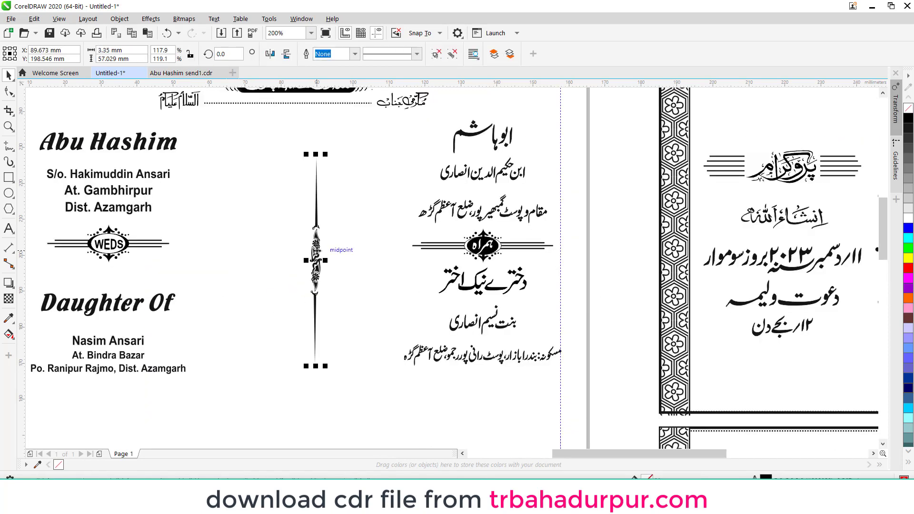
{"action": "scroll", "coordinate": [317, 251], "scroll_direction": "down", "scroll_amount": 2}
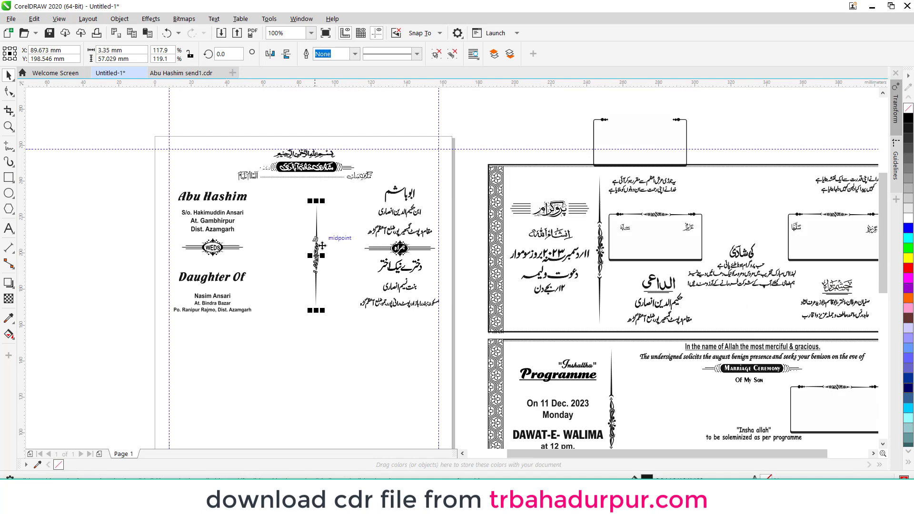
{"action": "scroll", "coordinate": [248, 210], "scroll_direction": "up", "scroll_amount": 2}
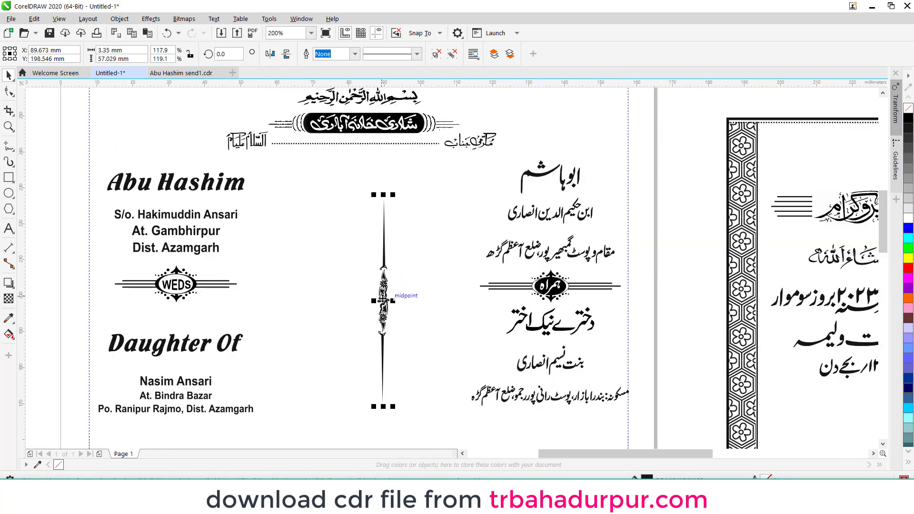
{"action": "mouse_move", "coordinate": [385, 303]}
{"action": "left_mouse_down"}
{"action": "mouse_move", "coordinate": [300, 288]}
{"action": "mouse_move", "coordinate": [390, 303]}
{"action": "left_mouse_up"}
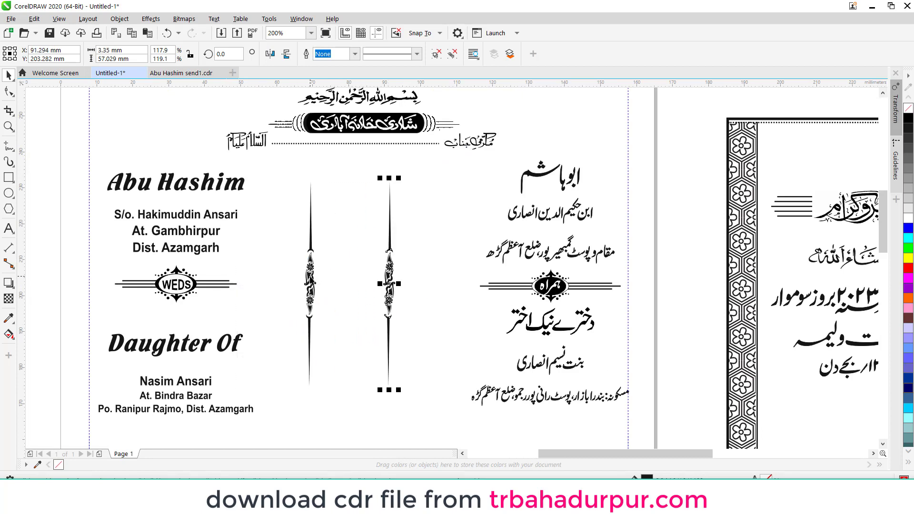
Group the two vertical ornaments, center the group on the page, and move it straight up between the English and Urdu columns
{"action": "left_click", "coordinate": [309, 276], "text": "shift"}
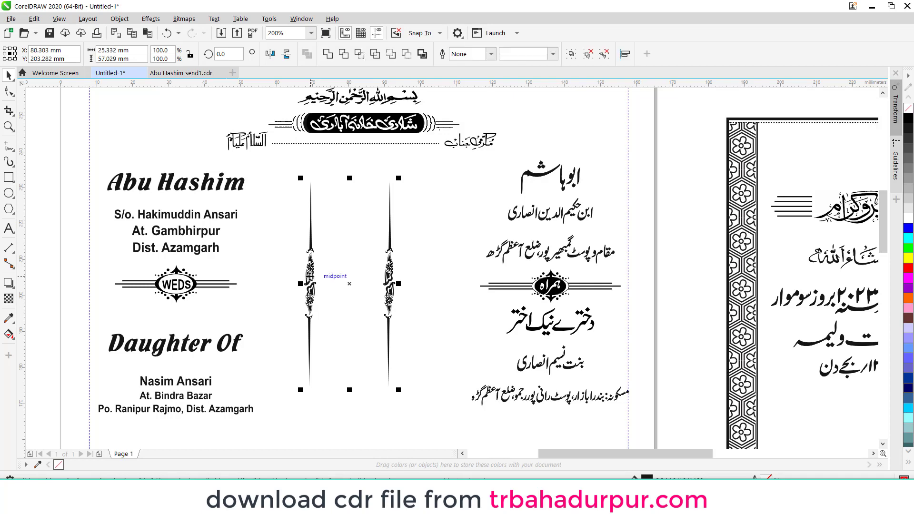
{"action": "key", "text": "ctrl+g"}
{"action": "key", "text": "p"}
{"action": "scroll", "coordinate": [371, 245], "scroll_direction": "down", "scroll_amount": 2}
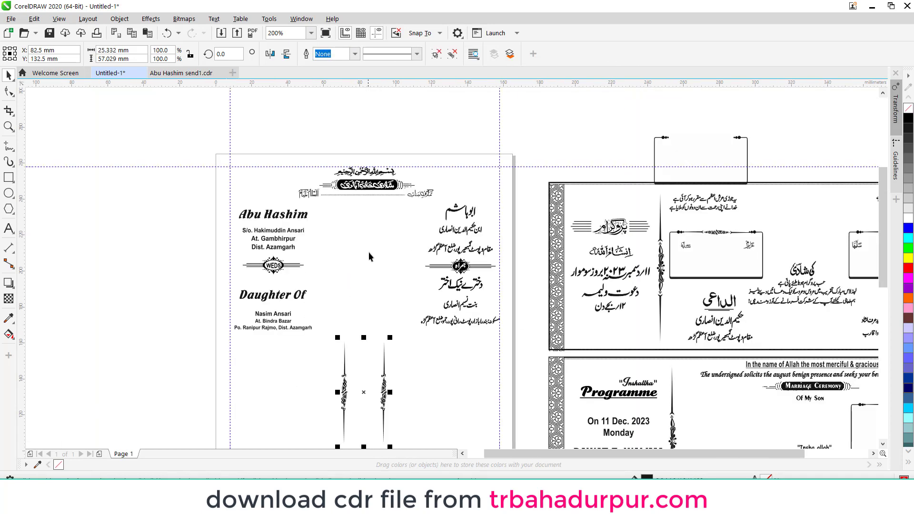
{"action": "left_click_drag", "start_coordinate": [363, 393], "coordinate": [361, 271]}
{"action": "scroll", "coordinate": [358, 272], "scroll_direction": "up", "scroll_amount": 2}
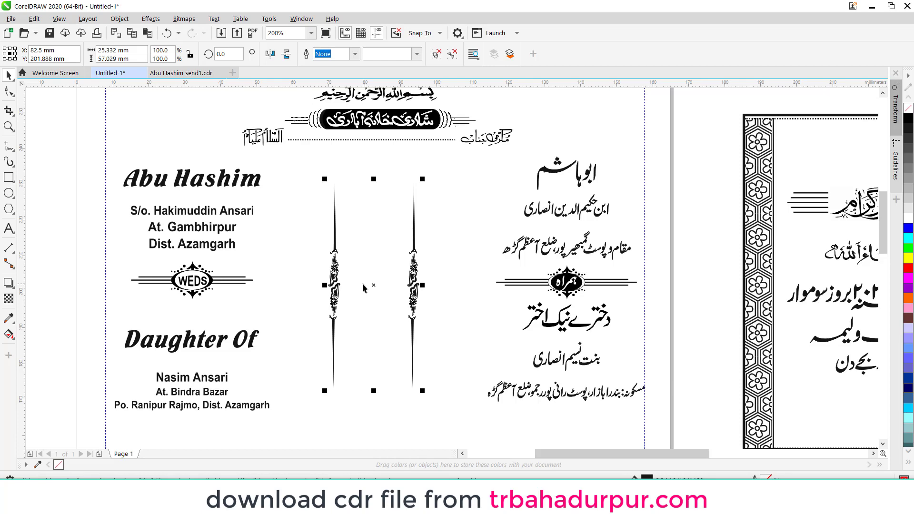
{"action": "scroll", "coordinate": [364, 284], "scroll_direction": "down", "scroll_amount": 2}
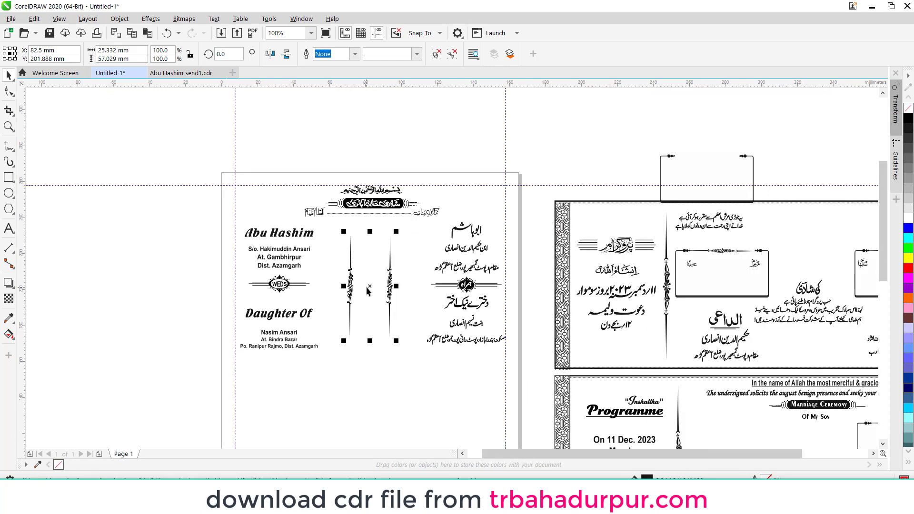
{"action": "left_click", "coordinate": [453, 151]}
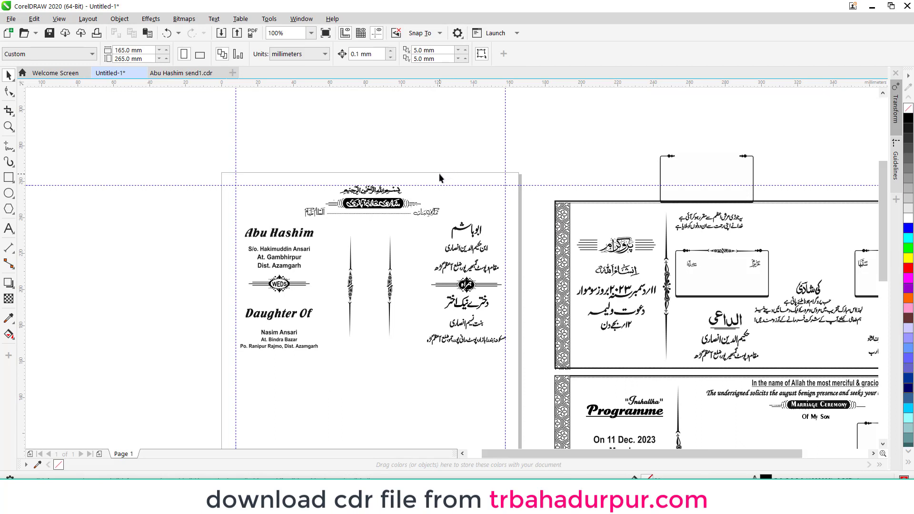
{"action": "left_click", "coordinate": [816, 287]}
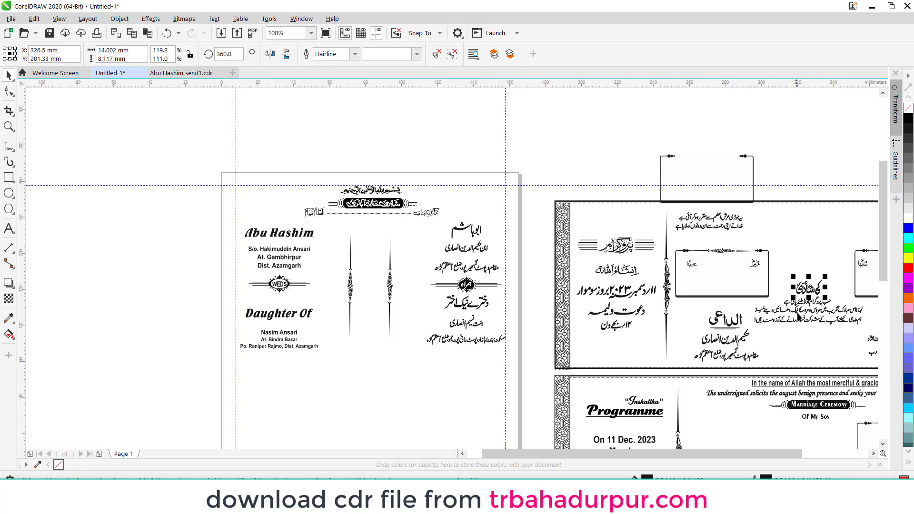
{"action": "left_click", "coordinate": [558, 156]}
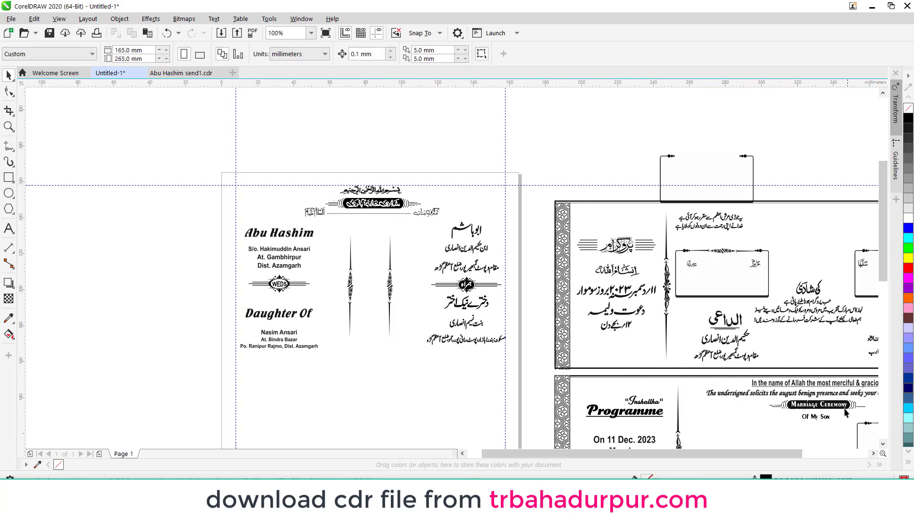
{"action": "left_click", "coordinate": [882, 444]}
{"action": "left_click", "coordinate": [872, 453]}
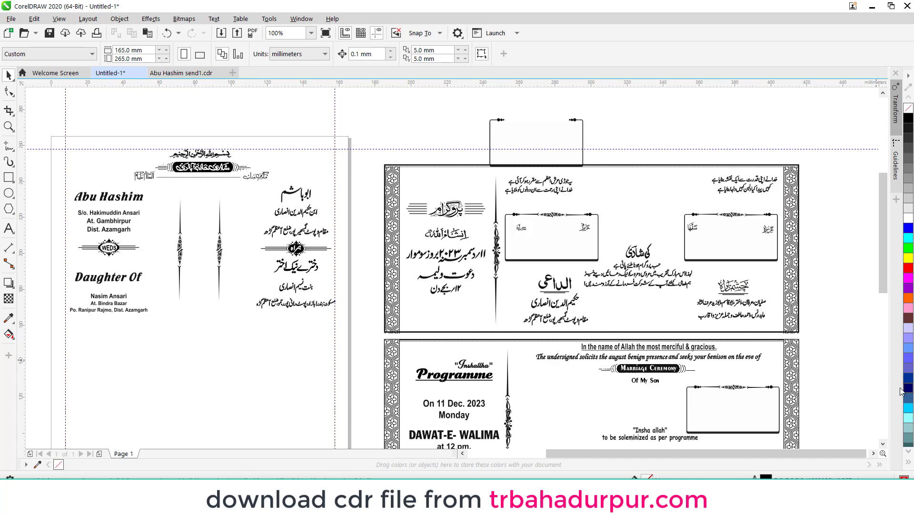
{"action": "left_click", "coordinate": [883, 443]}
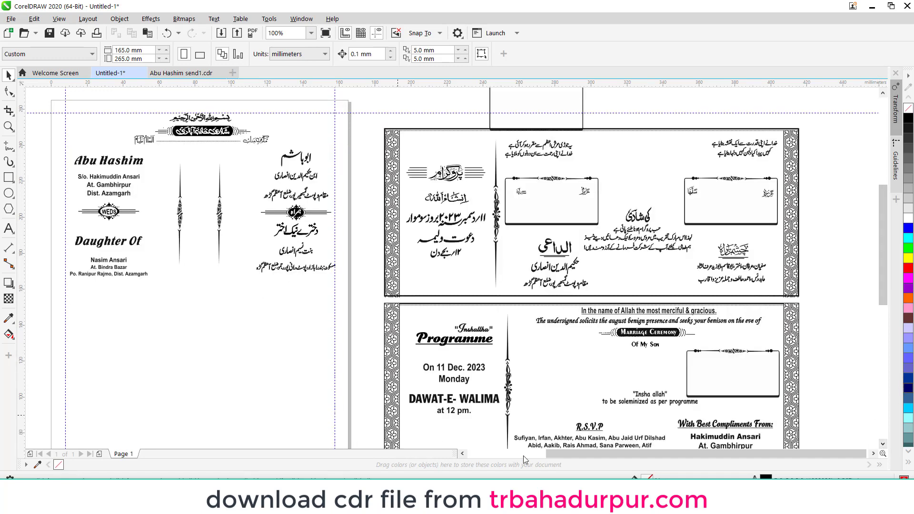
{"action": "left_click", "coordinate": [462, 454]}
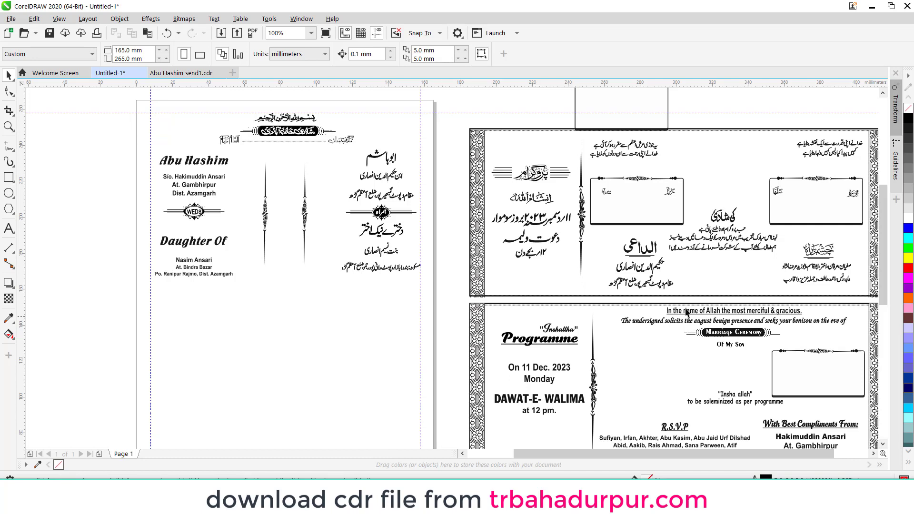
Move the empty ornamented frame from the first card below the couple's details and enlarge it to about 118 × 64 mm
{"action": "left_click", "coordinate": [666, 218]}
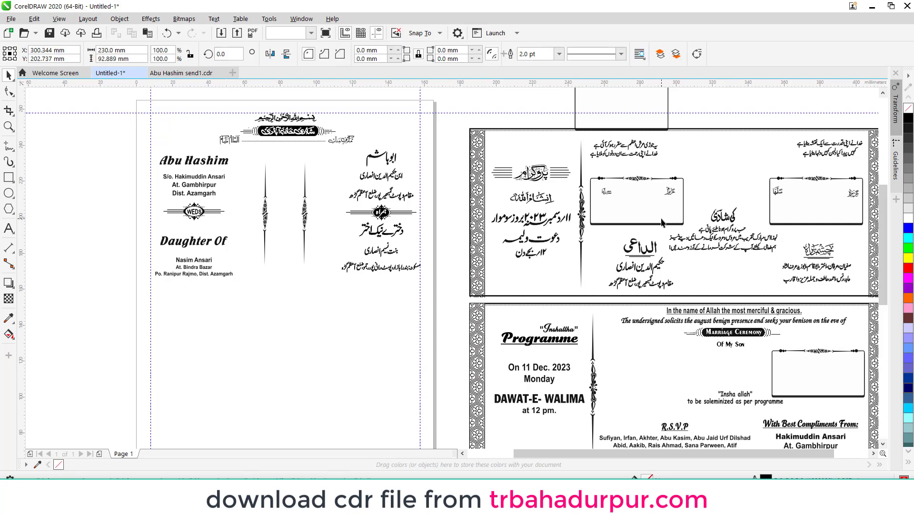
{"action": "left_click", "coordinate": [791, 202]}
{"action": "left_click_drag", "start_coordinate": [643, 178], "coordinate": [225, 326]}
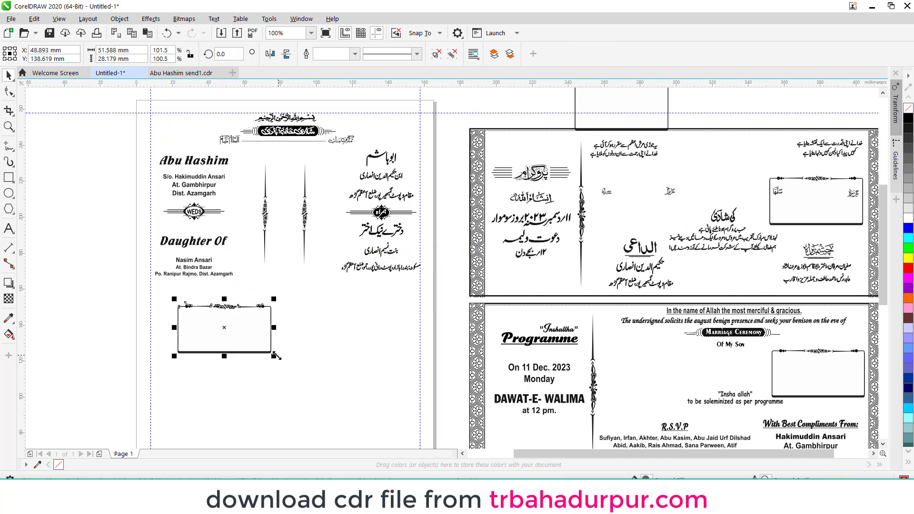
{"action": "left_click_drag", "start_coordinate": [275, 354], "coordinate": [399, 429]}
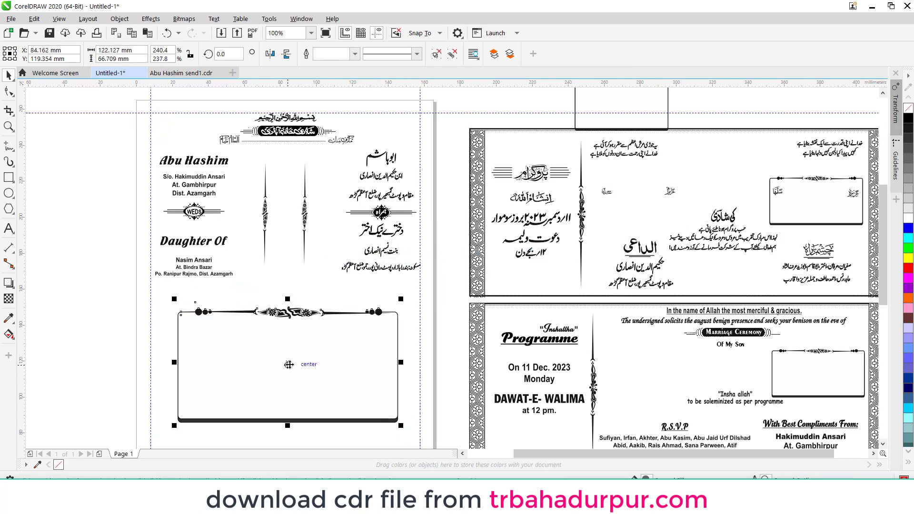
{"action": "left_click_drag", "start_coordinate": [288, 363], "coordinate": [286, 355]}
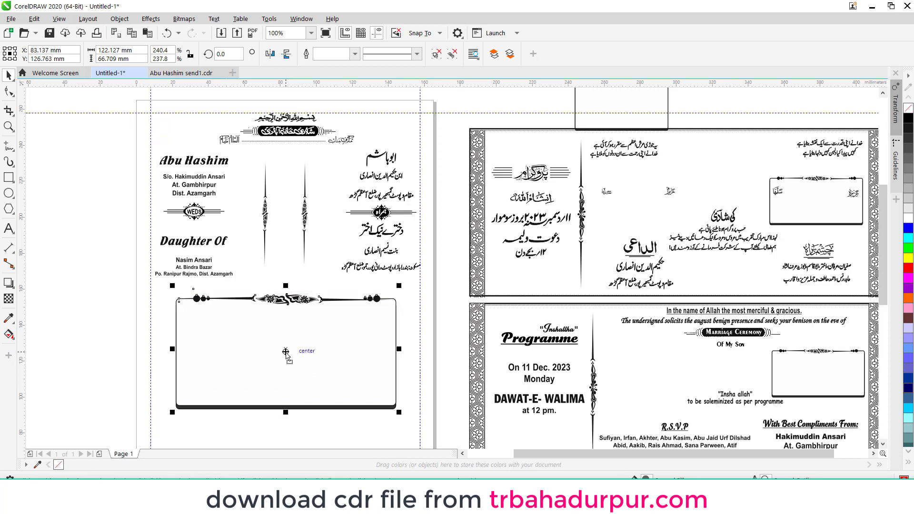
{"action": "left_click_drag", "start_coordinate": [401, 416], "coordinate": [394, 411]}
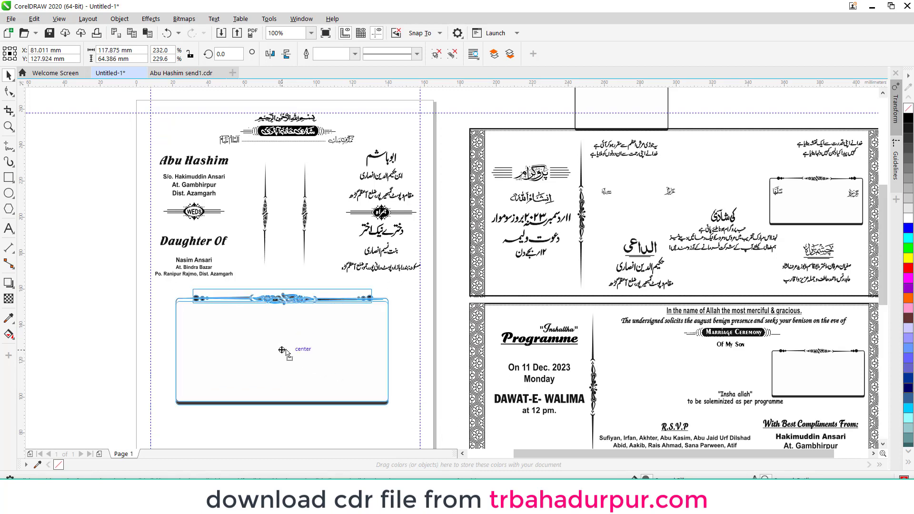
{"action": "key", "text": "F3"}
{"action": "key", "text": "Escape"}
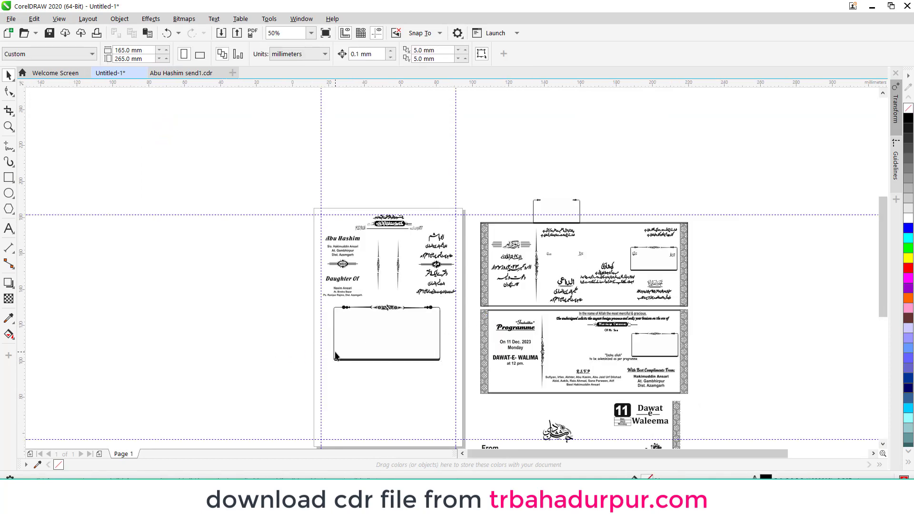
Draw a double-outlined rectangle beside the page, its inner rectangle about 72 × 50 mm, and fill the inner one black
{"action": "scroll", "coordinate": [335, 353], "scroll_direction": "up", "scroll_amount": 1}
{"action": "key", "text": "F6"}
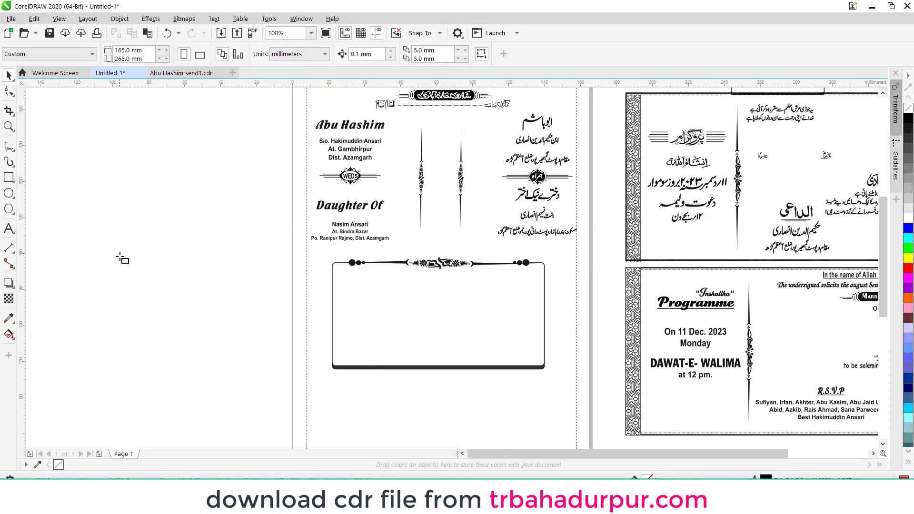
{"action": "mouse_move", "coordinate": [119, 253]}
{"action": "left_mouse_down"}
{"action": "mouse_move", "coordinate": [247, 332]}
{"action": "mouse_move", "coordinate": [255, 347]}
{"action": "left_mouse_up"}
{"action": "scroll", "coordinate": [272, 301], "scroll_direction": "up", "scroll_amount": 1}
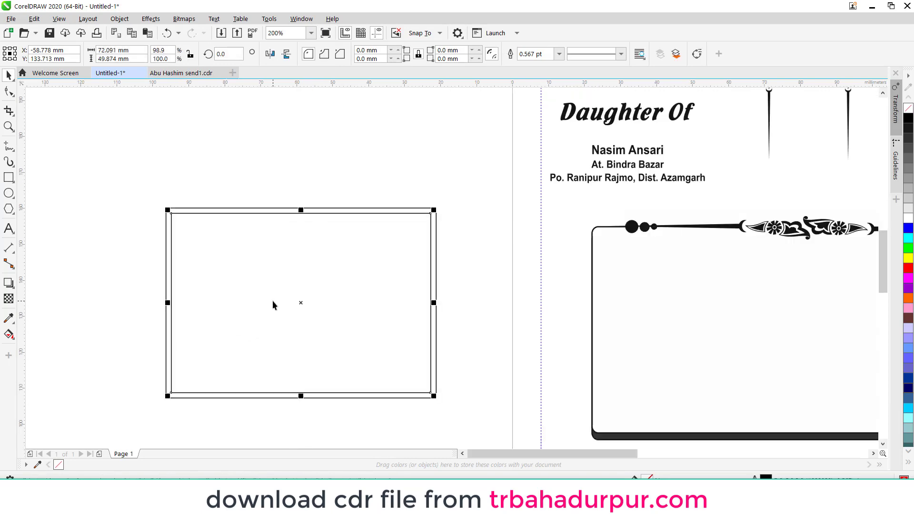
{"action": "left_click", "coordinate": [909, 119]}
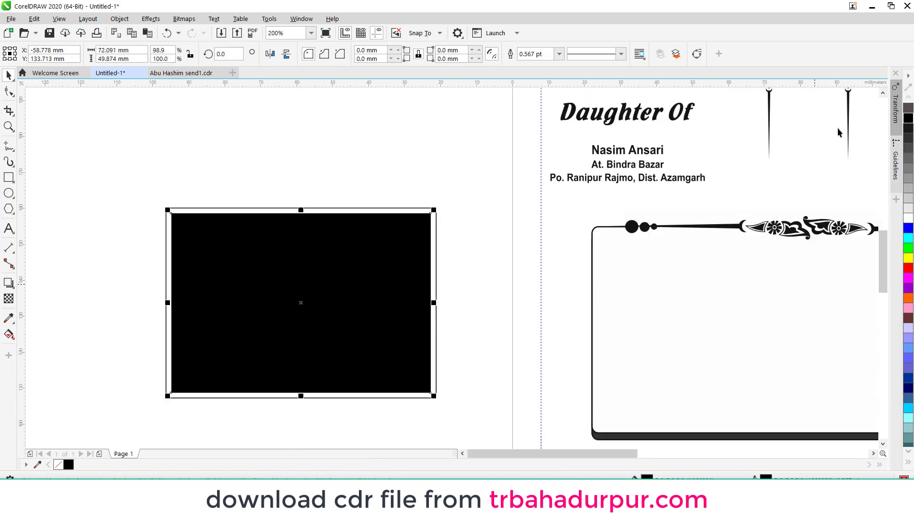
{"action": "key", "text": "Escape"}
{"action": "scroll", "coordinate": [364, 257], "scroll_direction": "down", "scroll_amount": 1}
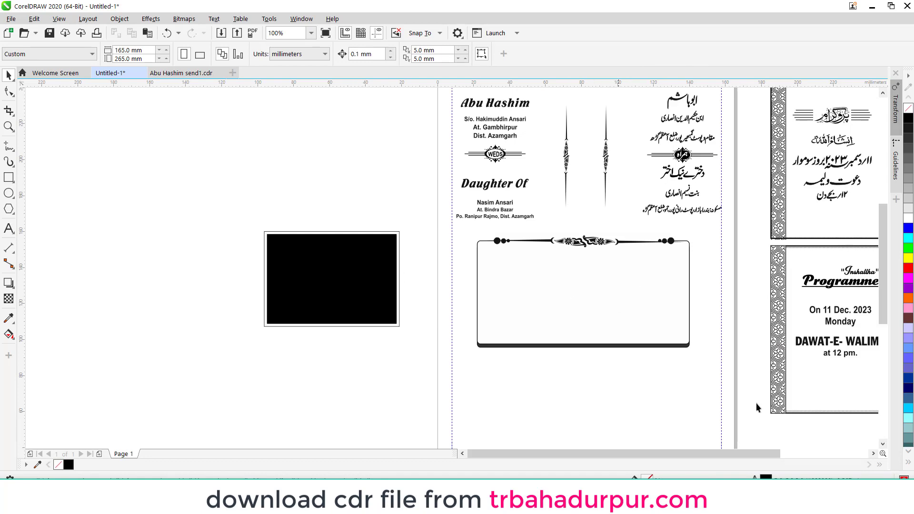
Move the English Programme text block with the date and Dawat-e-Walima lines from the second card into the enlarged frame
{"action": "left_click", "coordinate": [873, 453]}
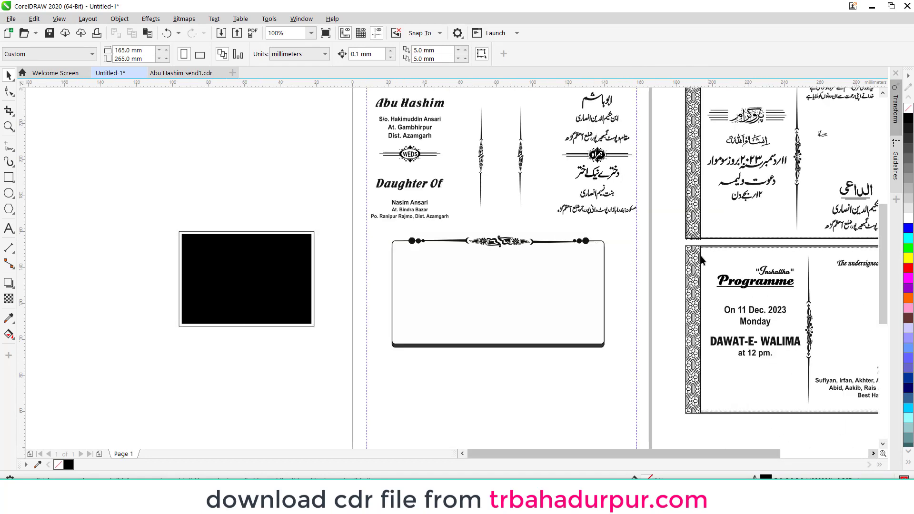
{"action": "left_click_drag", "start_coordinate": [675, 250], "coordinate": [812, 393]}
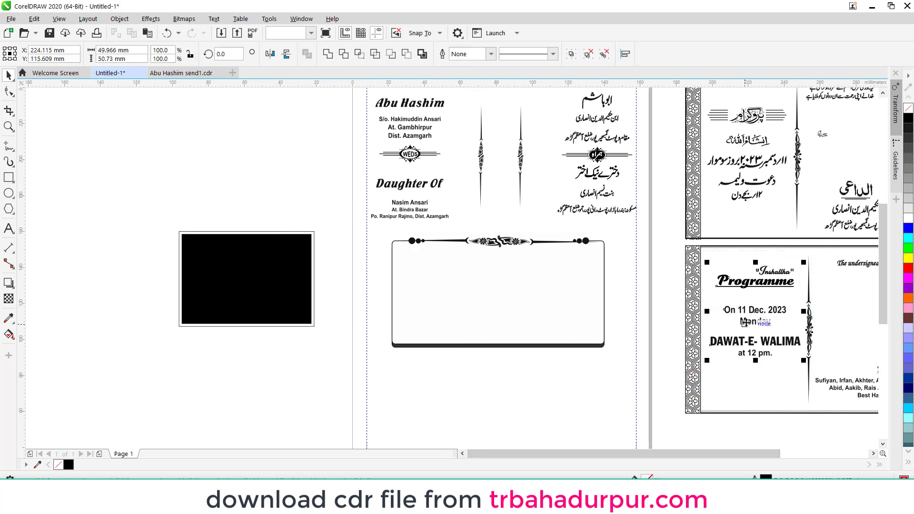
{"action": "left_click_drag", "start_coordinate": [762, 321], "coordinate": [493, 299]}
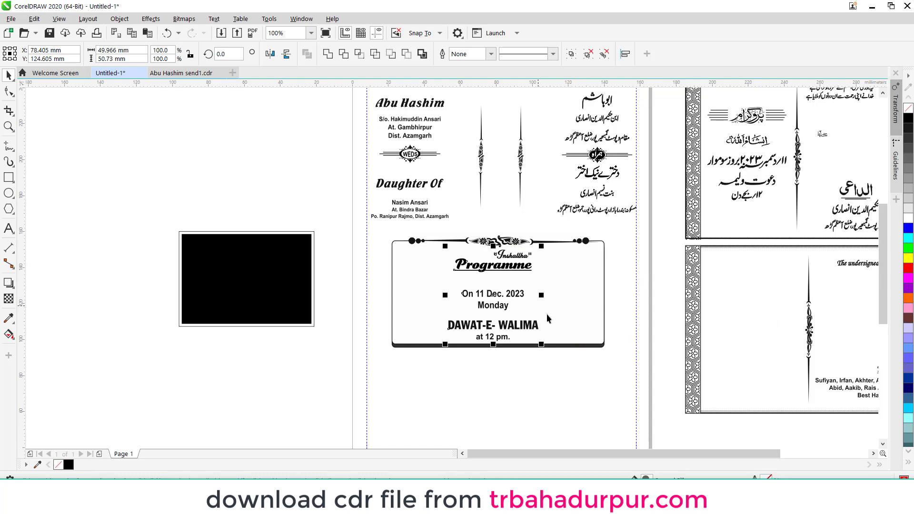
{"action": "left_click", "coordinate": [328, 318]}
{"action": "scroll", "coordinate": [314, 278], "scroll_direction": "down", "scroll_amount": 1}
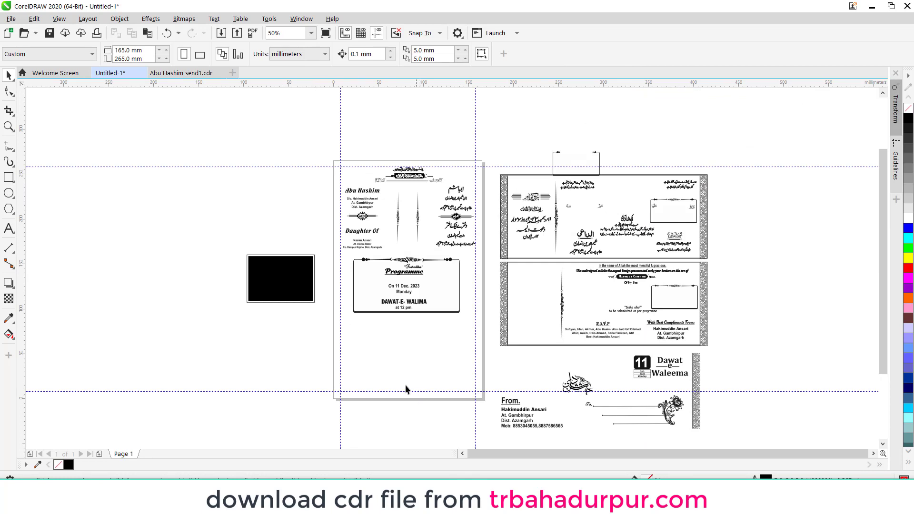
Move the Urdu block listing relatives and the Urdu host's block from the first card to the page's lower left and right corners
{"action": "scroll", "coordinate": [384, 367], "scroll_direction": "up", "scroll_amount": 1}
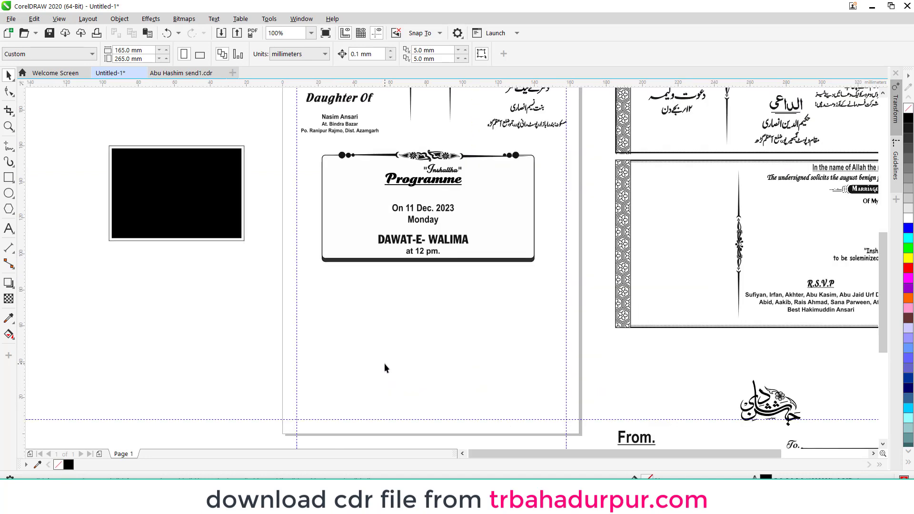
{"action": "scroll", "coordinate": [384, 368], "scroll_direction": "down", "scroll_amount": 1}
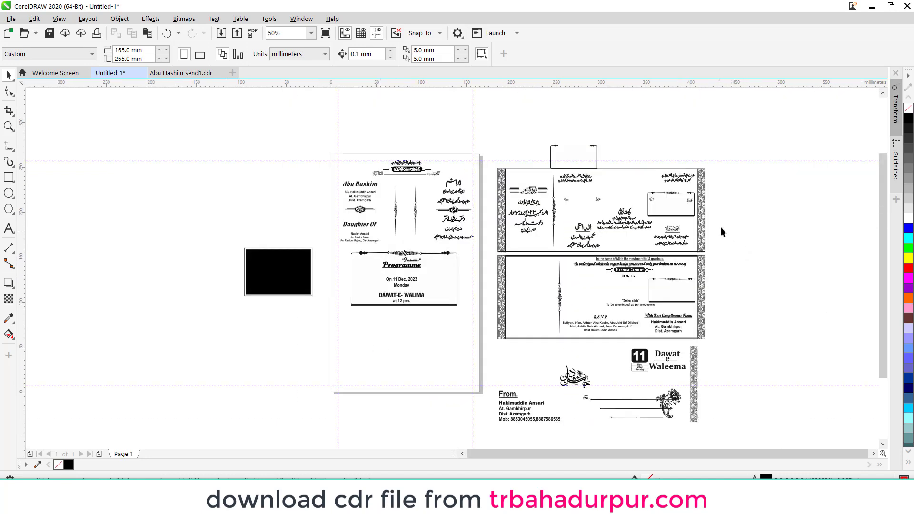
{"action": "left_click", "coordinate": [671, 236]}
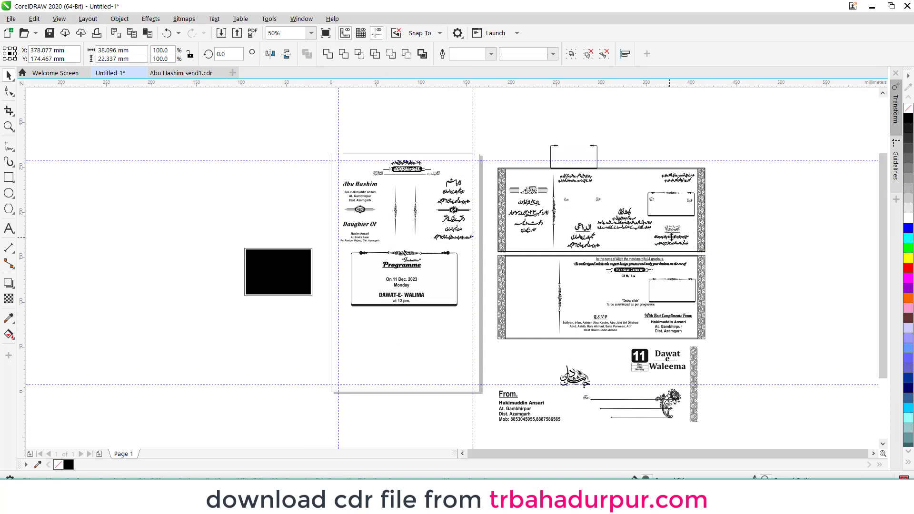
{"action": "left_click_drag", "start_coordinate": [671, 236], "coordinate": [400, 342]}
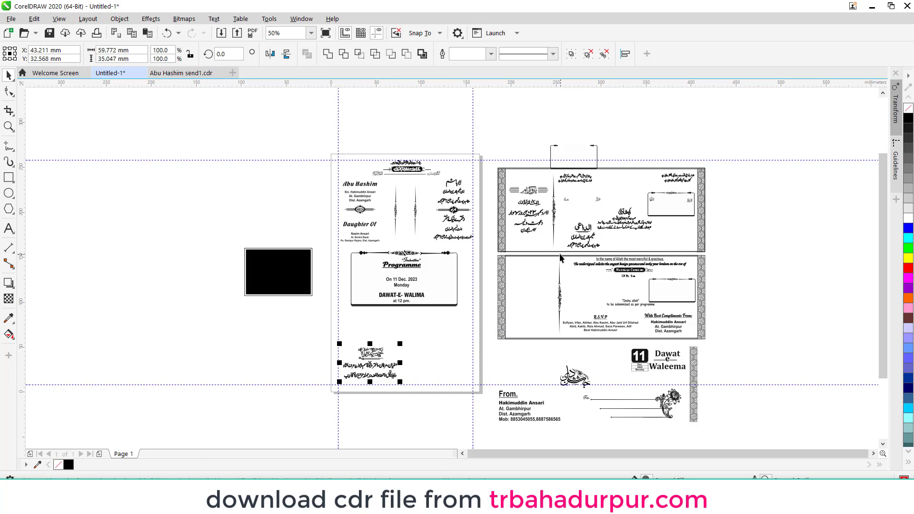
{"action": "left_click_drag", "start_coordinate": [583, 236], "coordinate": [436, 355]}
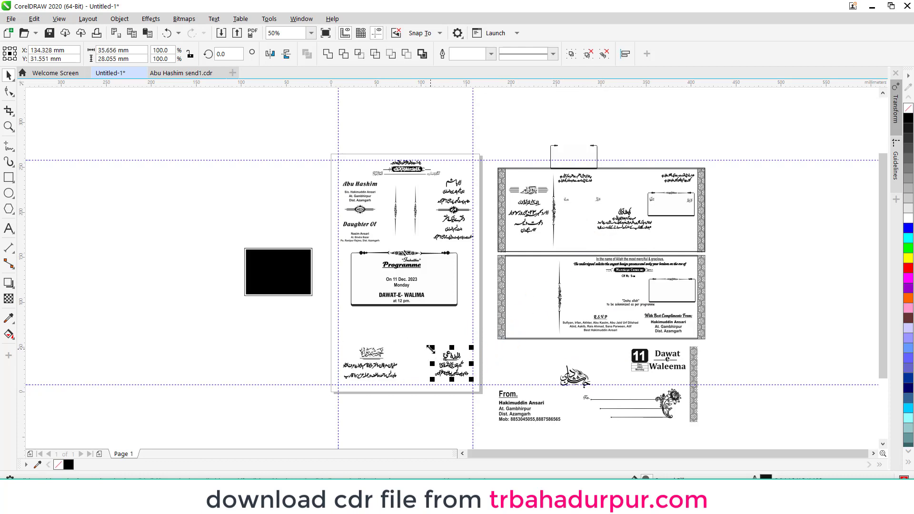
{"action": "left_click", "coordinate": [441, 416]}
Move the Programme frame with its text slightly down and center it horizontally on the page
{"action": "scroll", "coordinate": [338, 356], "scroll_direction": "up", "scroll_amount": 2}
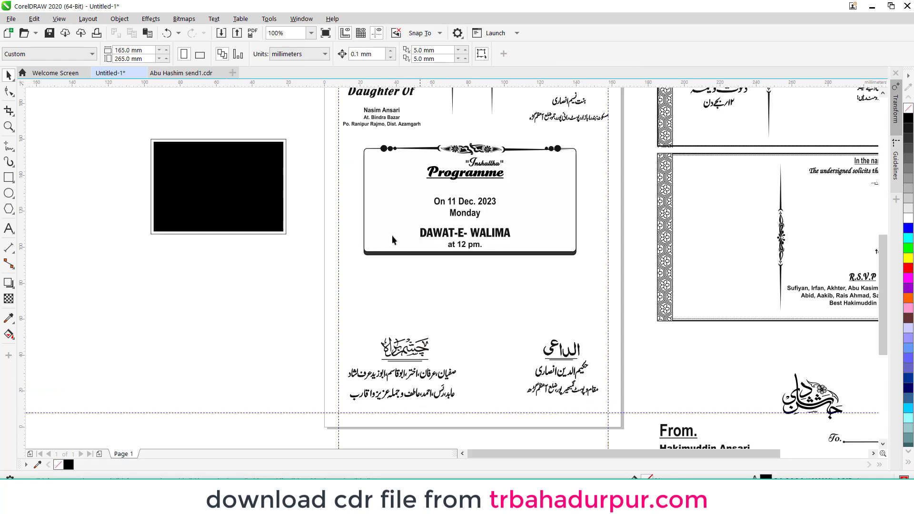
{"action": "left_click_drag", "start_coordinate": [318, 134], "coordinate": [615, 271]}
{"action": "left_click_drag", "start_coordinate": [473, 205], "coordinate": [471, 220]}
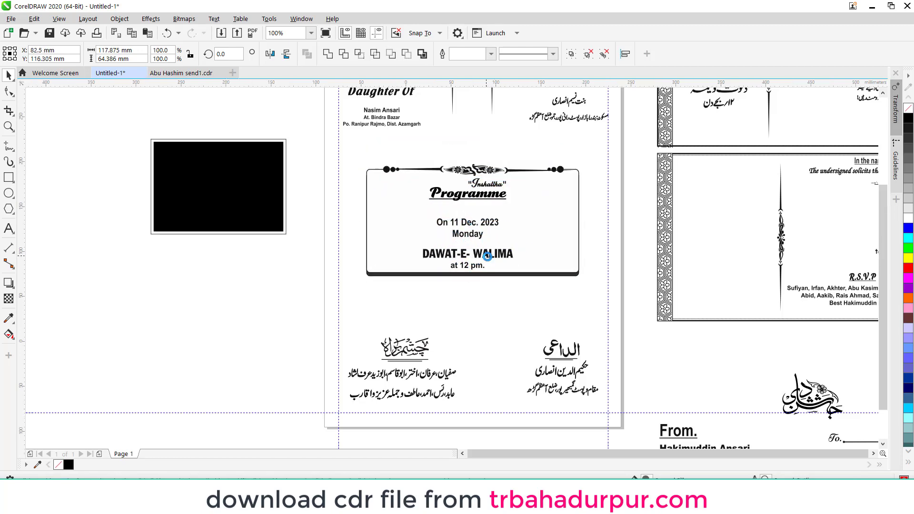
{"action": "scroll", "coordinate": [486, 255], "scroll_direction": "down", "scroll_amount": 2}
{"action": "key", "text": "Escape"}
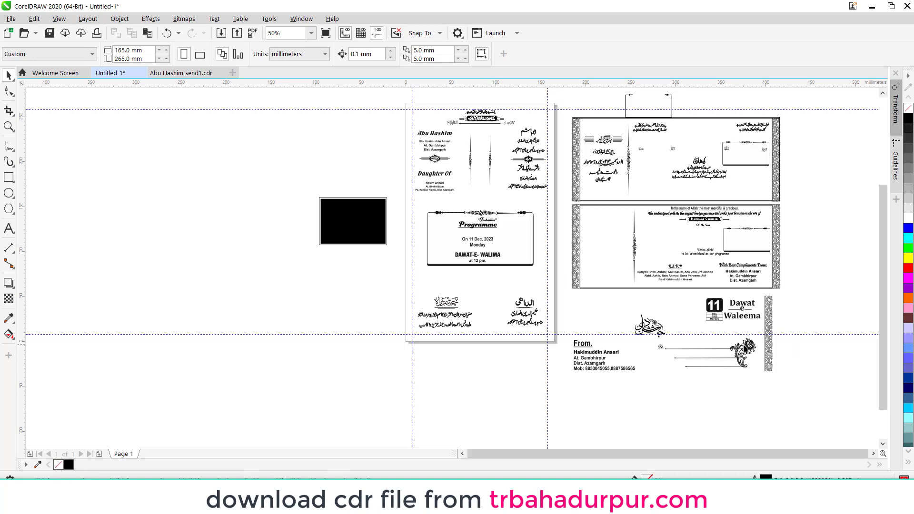
Move the paisley flower off the envelope design, placing one in the Programme frame beside the text and one between the two vertical ornaments
{"action": "left_click_drag", "start_coordinate": [744, 349], "coordinate": [526, 195]}
{"action": "scroll", "coordinate": [476, 216], "scroll_direction": "up", "scroll_amount": 2}
{"action": "scroll", "coordinate": [547, 263], "scroll_direction": "down", "scroll_amount": 2}
{"action": "scroll", "coordinate": [525, 195], "scroll_direction": "up", "scroll_amount": 2}
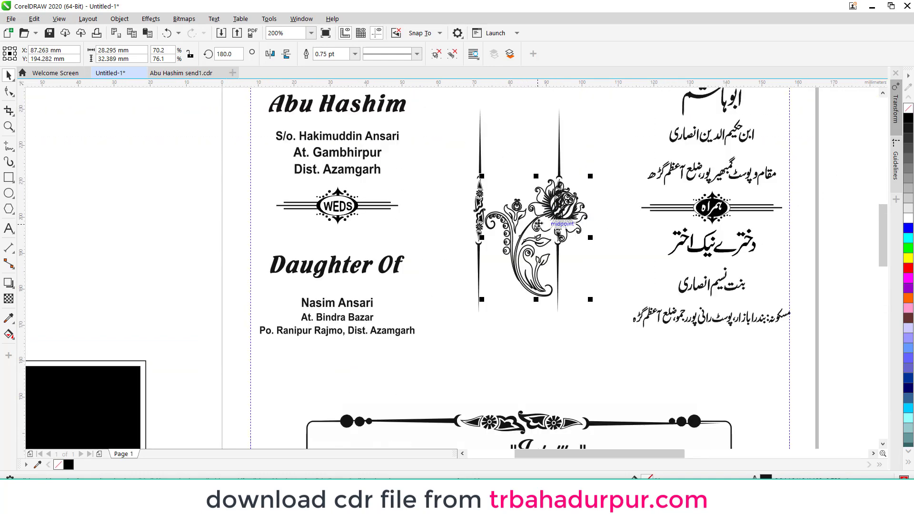
{"action": "scroll", "coordinate": [537, 223], "scroll_direction": "up", "scroll_amount": 1}
{"action": "left_click_drag", "start_coordinate": [537, 223], "coordinate": [512, 215]}
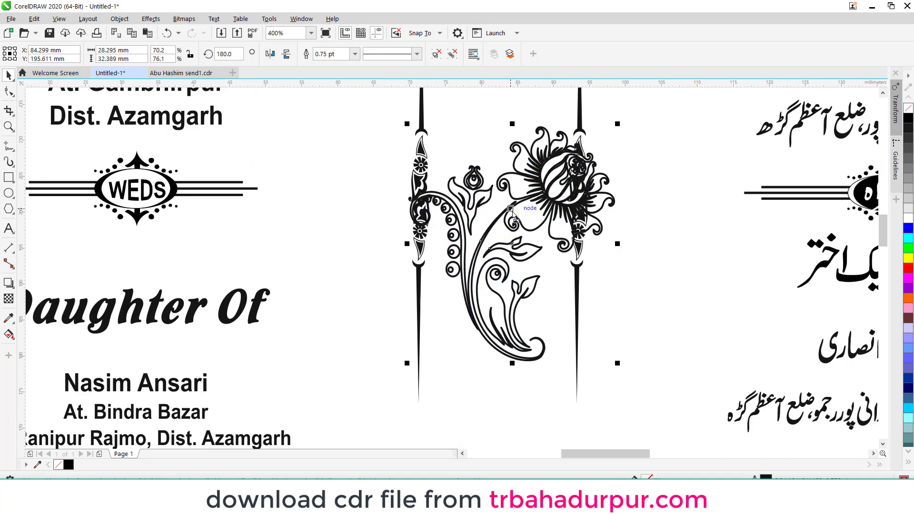
Ungroup the two vertical ornaments and move them apart horizontally so that they flank the paisley flower
{"action": "left_click", "coordinate": [578, 273]}
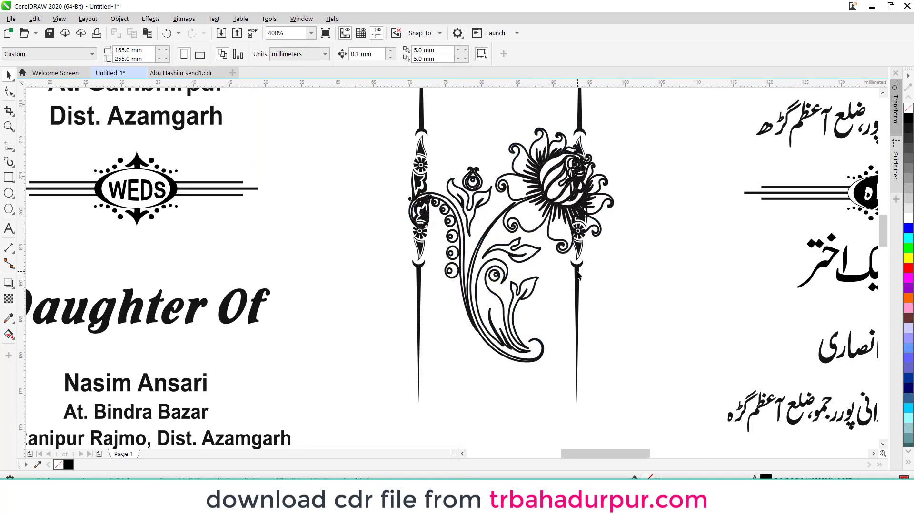
{"action": "left_click", "coordinate": [577, 274]}
{"action": "right_click", "coordinate": [578, 274]}
{"action": "left_click", "coordinate": [602, 188]}
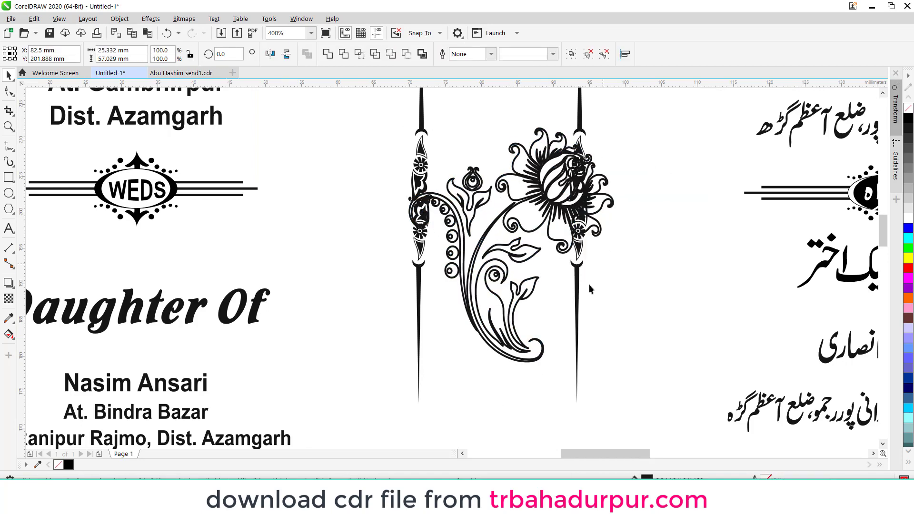
{"action": "left_click", "coordinate": [589, 289]}
{"action": "left_click", "coordinate": [580, 280]}
{"action": "left_click_drag", "start_coordinate": [581, 280], "coordinate": [623, 288]}
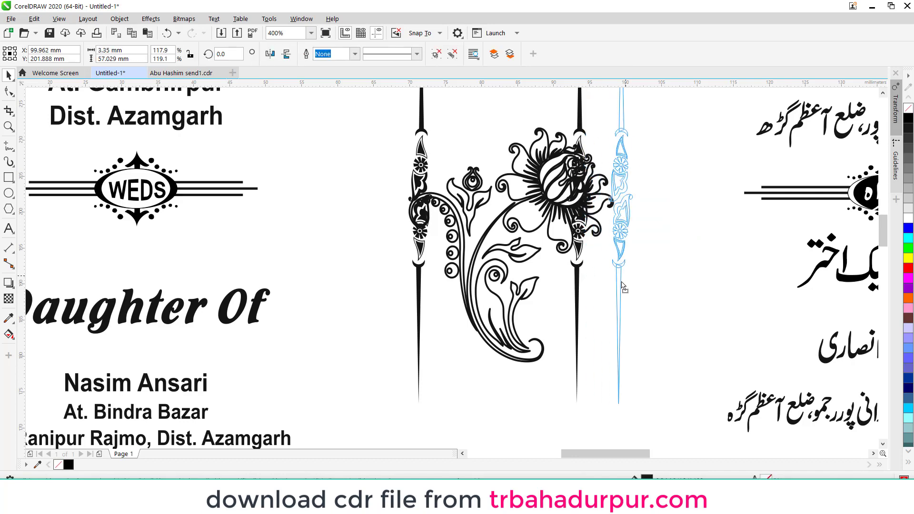
{"action": "left_click_drag", "start_coordinate": [420, 275], "coordinate": [392, 271]}
{"action": "scroll", "coordinate": [470, 261], "scroll_direction": "down", "scroll_amount": 2}
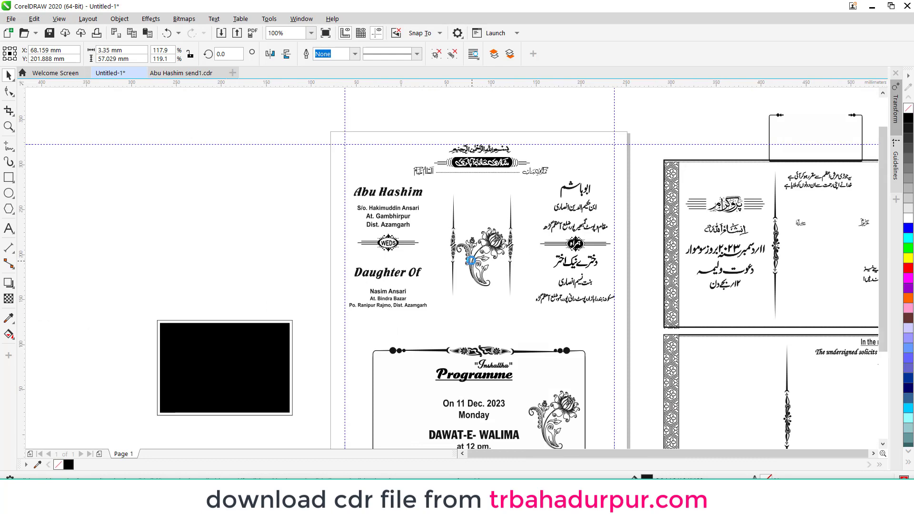
{"action": "scroll", "coordinate": [470, 260], "scroll_direction": "down", "scroll_amount": 1}
{"action": "left_click", "coordinate": [383, 262]}
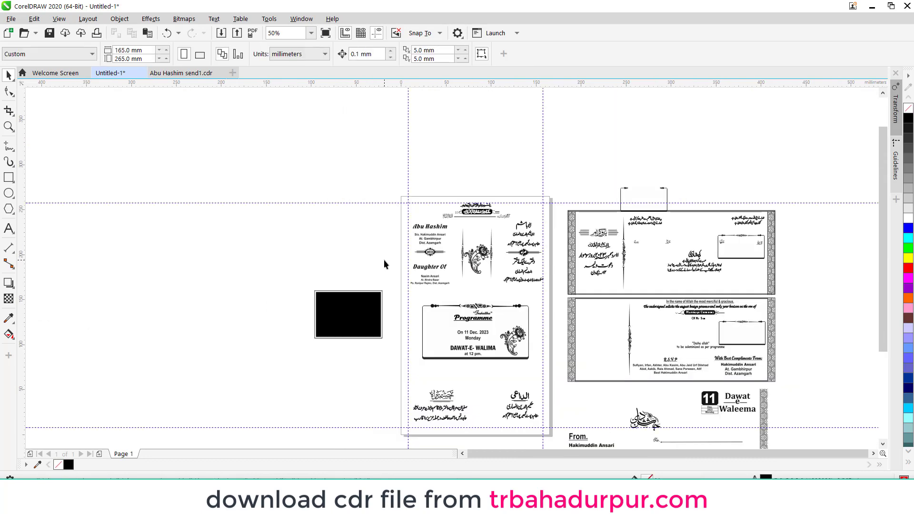
{"action": "scroll", "coordinate": [465, 267], "scroll_direction": "down", "scroll_amount": 1}
{"action": "scroll", "coordinate": [467, 312], "scroll_direction": "up", "scroll_amount": 1}
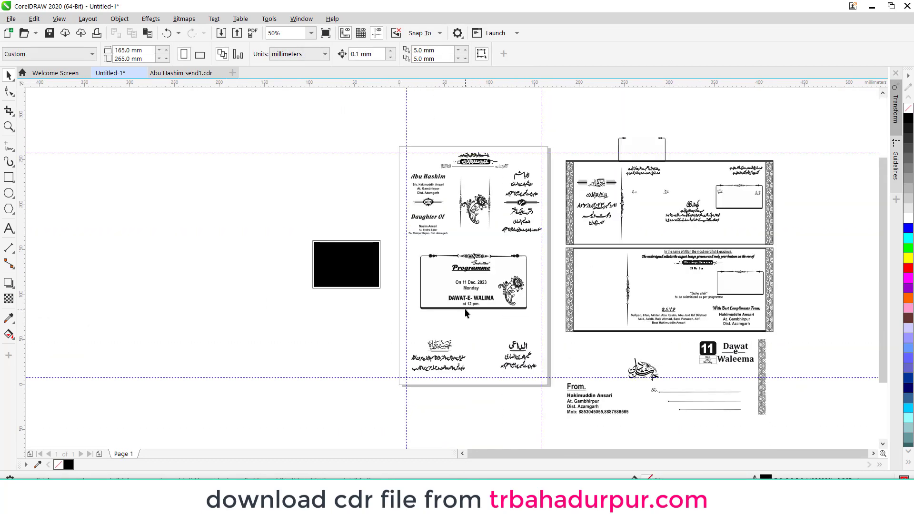
{"action": "scroll", "coordinate": [478, 297], "scroll_direction": "up", "scroll_amount": 1}
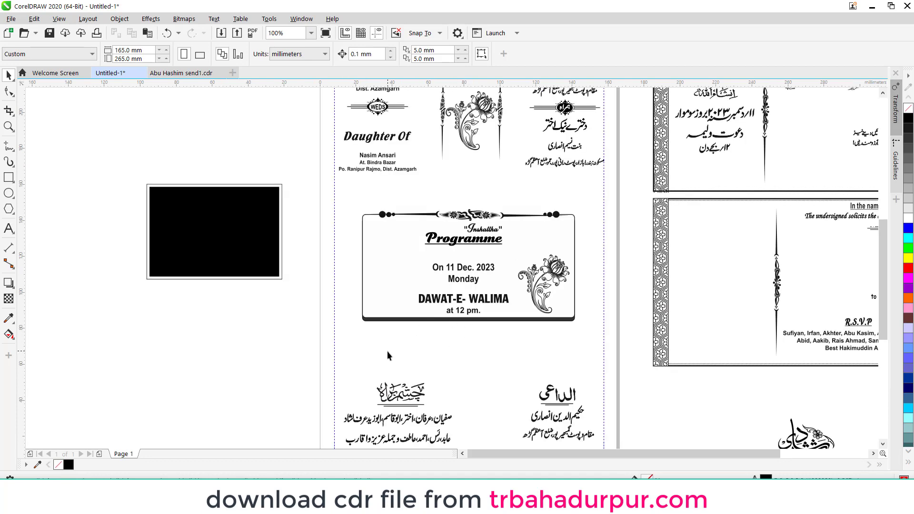
{"action": "scroll", "coordinate": [387, 355], "scroll_direction": "down", "scroll_amount": 1}
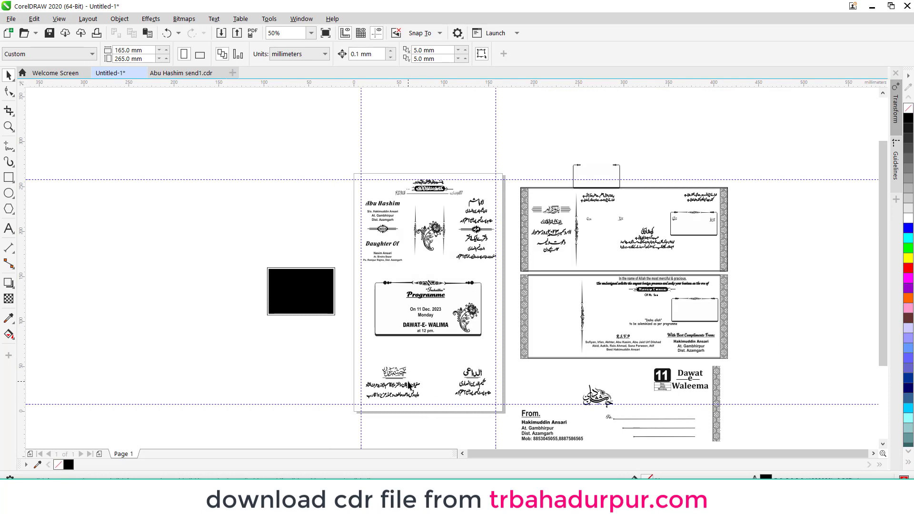
{"action": "scroll", "coordinate": [419, 272], "scroll_direction": "down", "scroll_amount": 1}
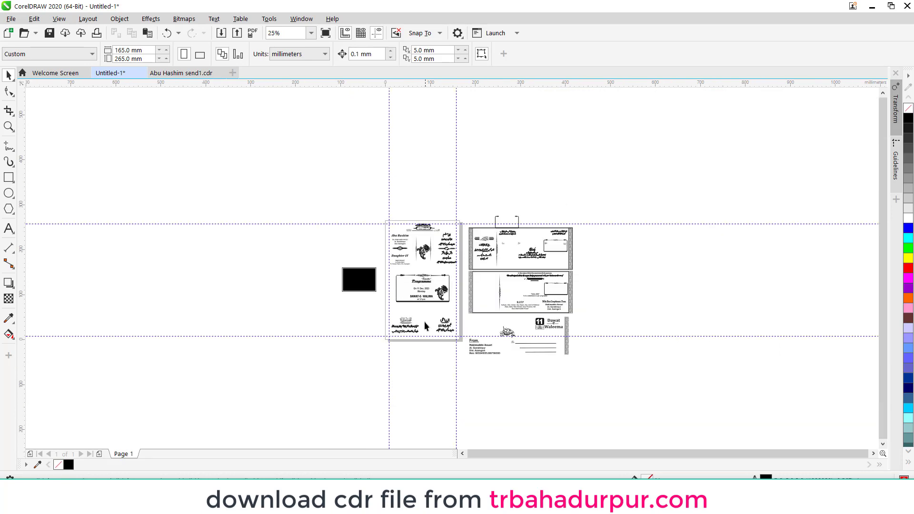
{"action": "scroll", "coordinate": [423, 324], "scroll_direction": "up", "scroll_amount": 2}
{"action": "scroll", "coordinate": [410, 281], "scroll_direction": "down", "scroll_amount": 2}
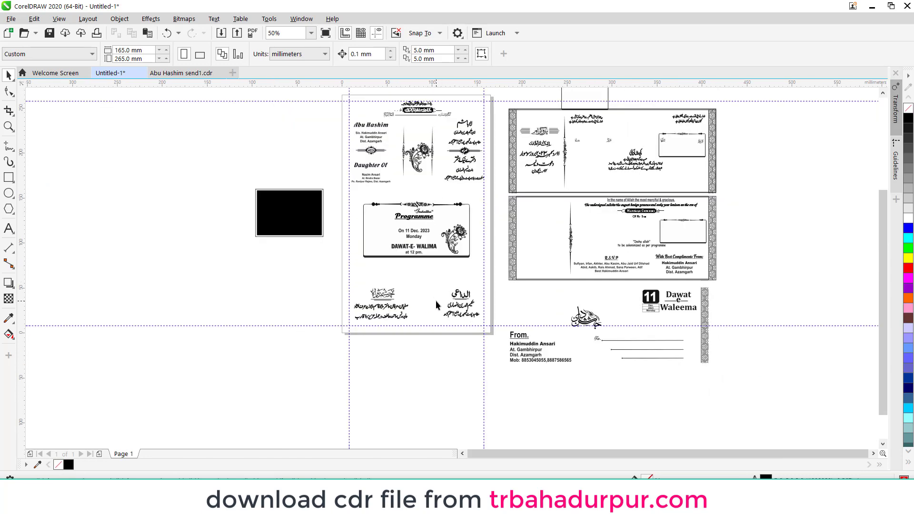
Select both Urdu text blocks at the foot of the page and move them straight up closer to the Programme frame
{"action": "scroll", "coordinate": [407, 274], "scroll_direction": "up", "scroll_amount": 2}
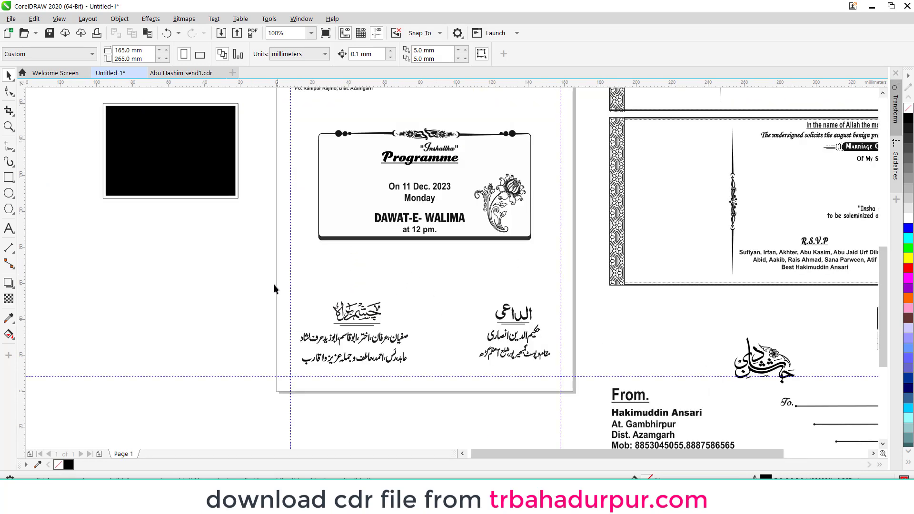
{"action": "left_click_drag", "start_coordinate": [538, 372], "coordinate": [578, 380]}
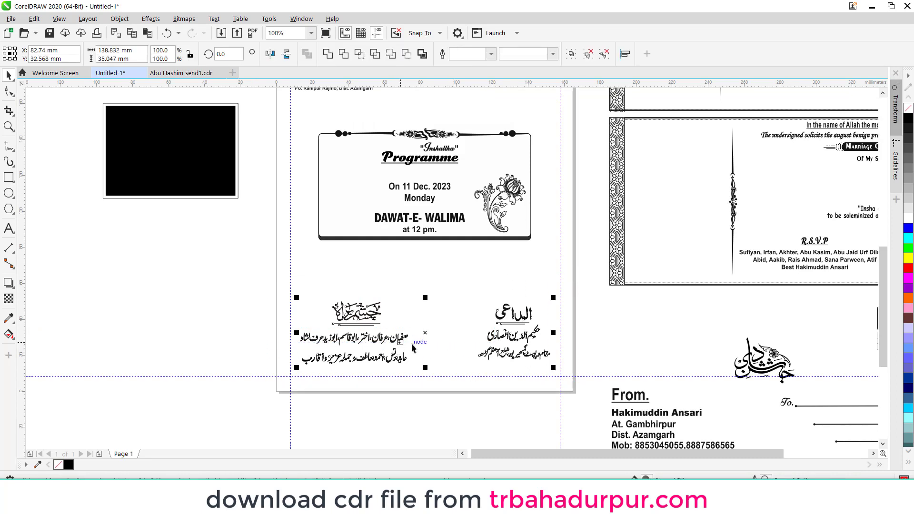
{"action": "left_click_drag", "start_coordinate": [424, 338], "coordinate": [425, 305]}
{"action": "left_click", "coordinate": [241, 321]}
Move the patterned border strip from the envelope design to the foot of the page and rotate it 90 degrees
{"action": "scroll", "coordinate": [411, 323], "scroll_direction": "down", "scroll_amount": 2}
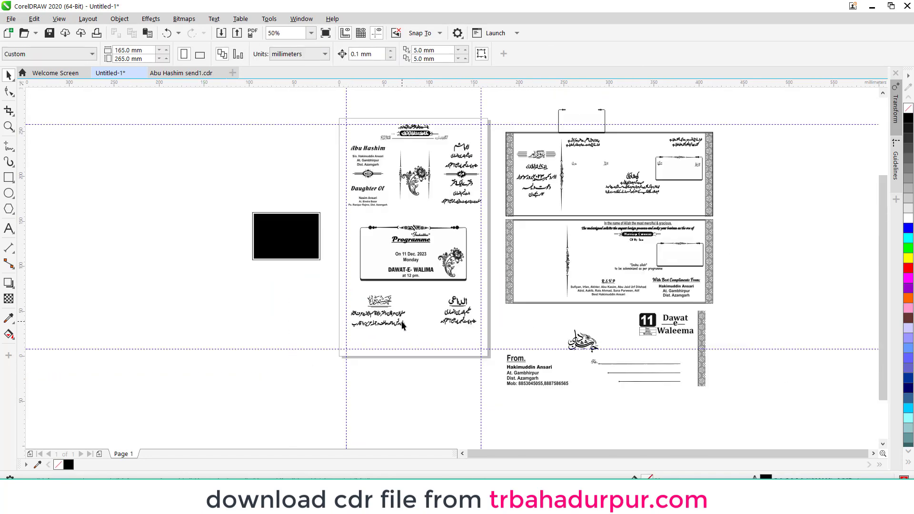
{"action": "left_click", "coordinate": [701, 350]}
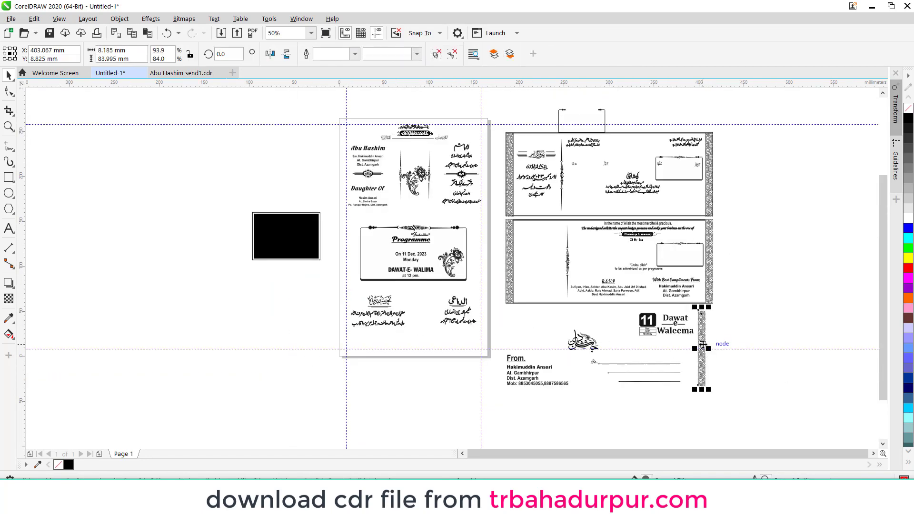
{"action": "left_click_drag", "start_coordinate": [702, 349], "coordinate": [391, 359]}
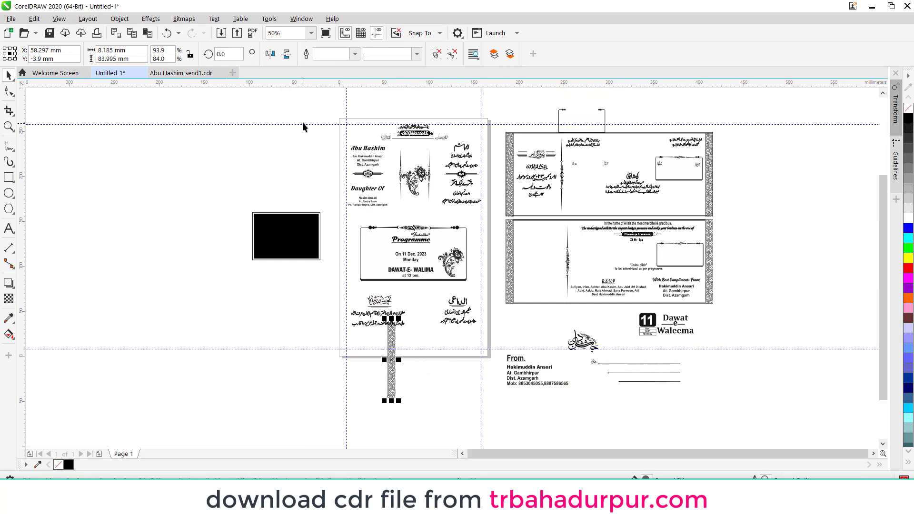
{"action": "double_click", "coordinate": [231, 57]}
{"action": "type", "text": "90"}
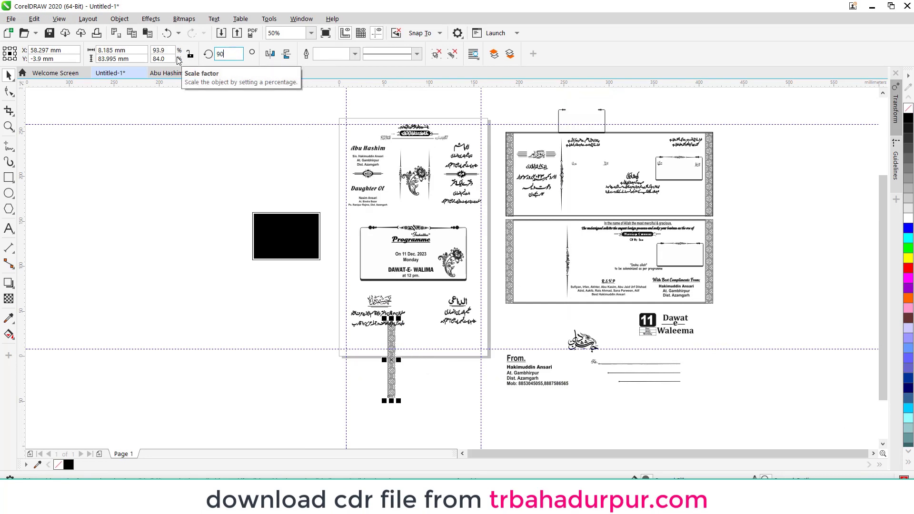
{"action": "key", "text": "Return"}
Align the patterned strip with the page's lower-left guideline corner and enlarge it proportionally to span between the two vertical guidelines
{"action": "scroll", "coordinate": [369, 358], "scroll_direction": "up", "scroll_amount": 2}
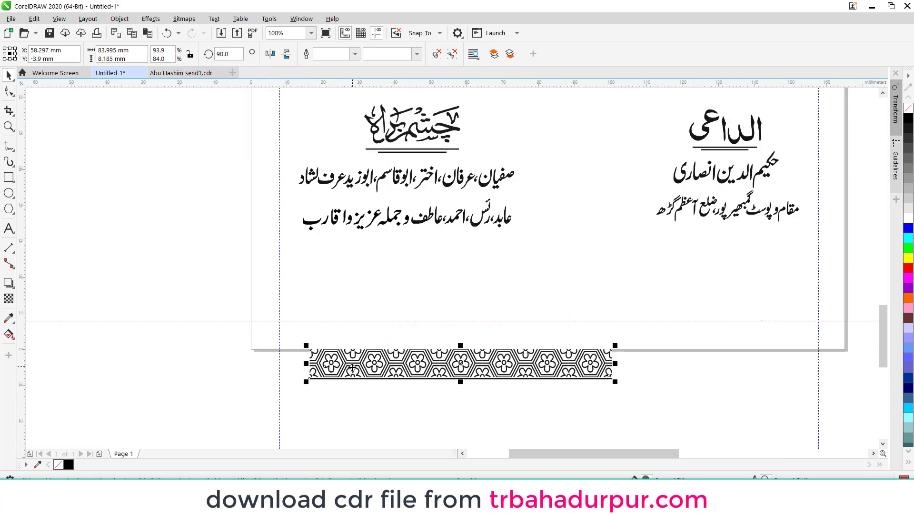
{"action": "left_click_drag", "start_coordinate": [349, 358], "coordinate": [323, 312]}
{"action": "scroll", "coordinate": [323, 312], "scroll_direction": "down", "scroll_amount": 1}
{"action": "left_click_drag", "start_coordinate": [453, 291], "coordinate": [569, 275]}
{"action": "left_click", "coordinate": [417, 318]}
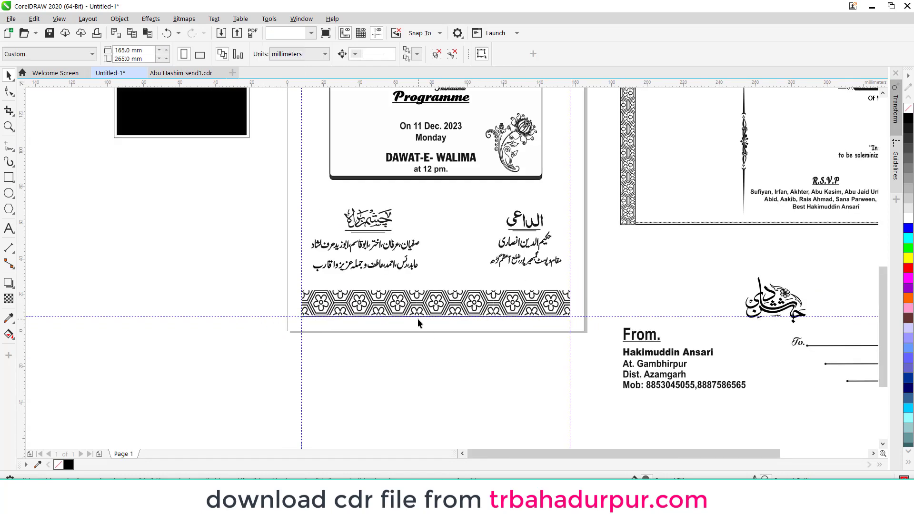
{"action": "scroll", "coordinate": [418, 319], "scroll_direction": "down", "scroll_amount": 1}
{"action": "scroll", "coordinate": [436, 235], "scroll_direction": "down", "scroll_amount": 1}
{"action": "scroll", "coordinate": [432, 181], "scroll_direction": "up", "scroll_amount": 1}
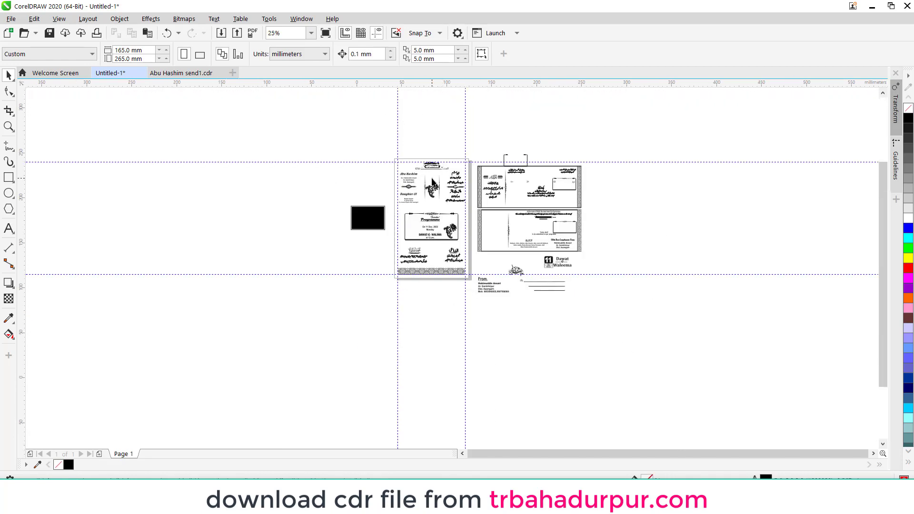